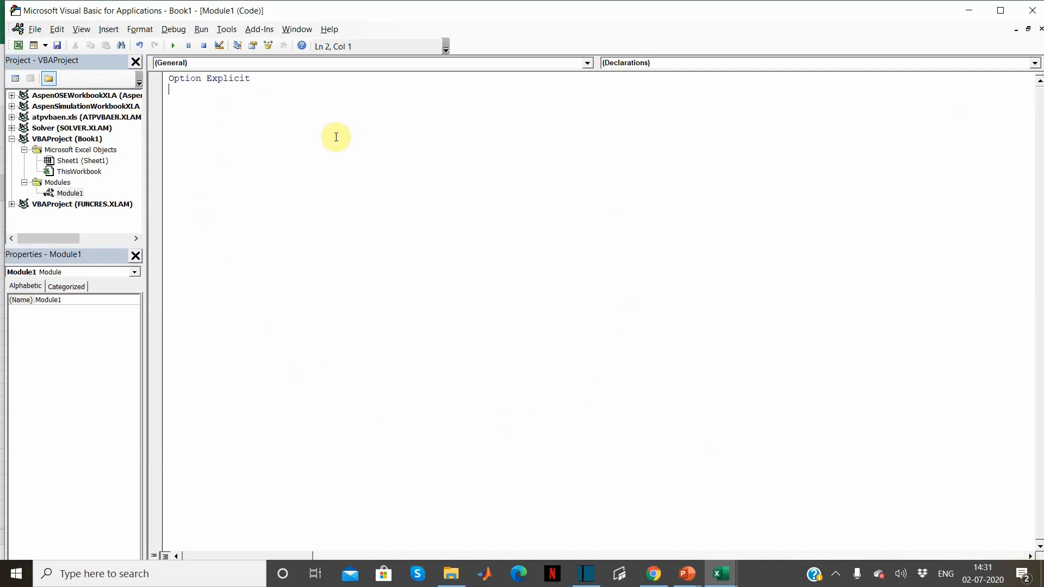
# - Return to the Book1 worksheet and start recording a macro named recording with A as its shortcut key
pyautogui.click(18, 46)
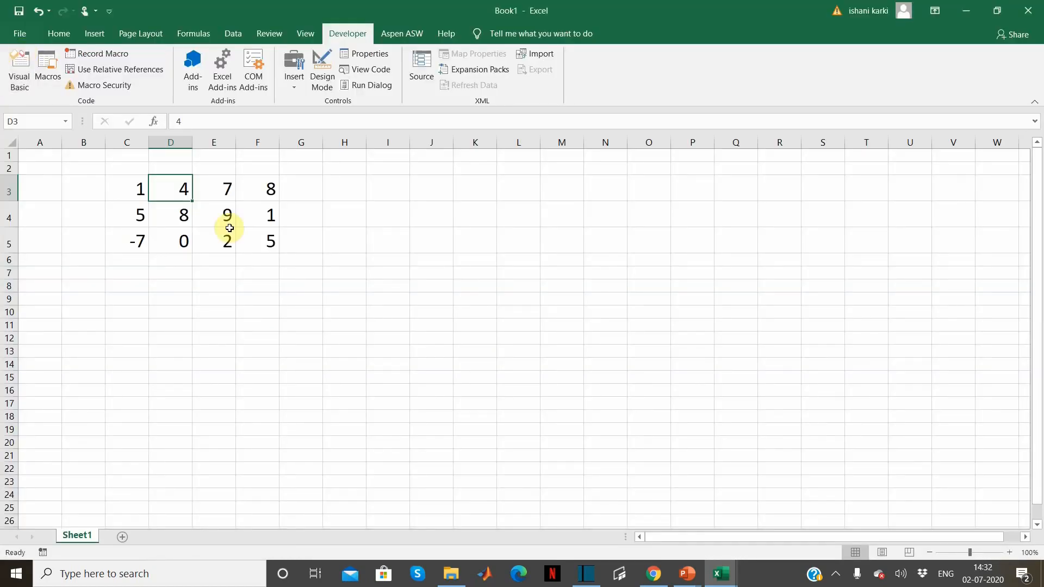
pyautogui.click(115, 55)
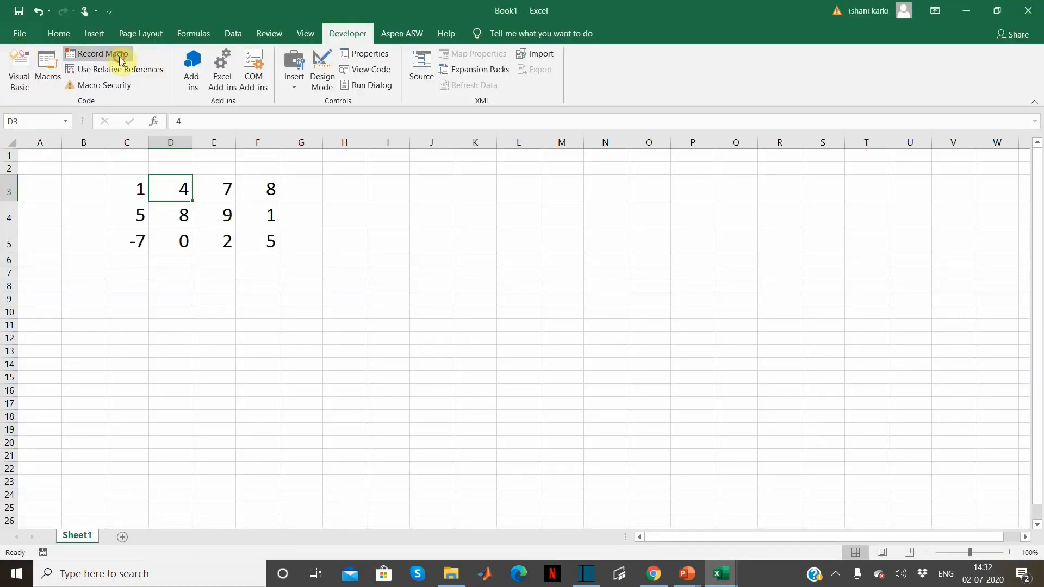
pyautogui.press('BackSpace')
pyautogui.write('recording')
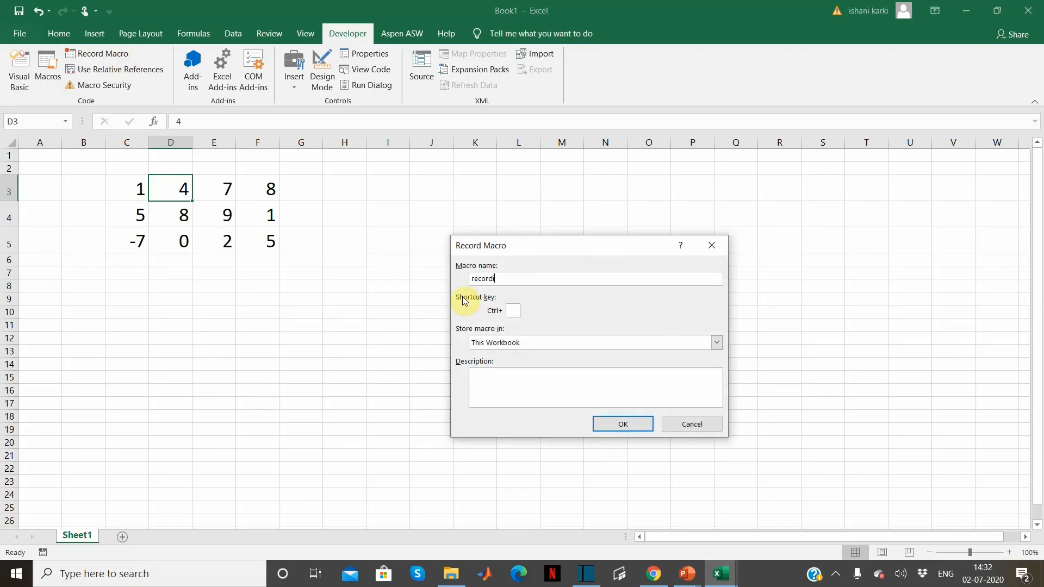
pyautogui.click(517, 311)
pyautogui.write('A')
pyautogui.click(608, 424)
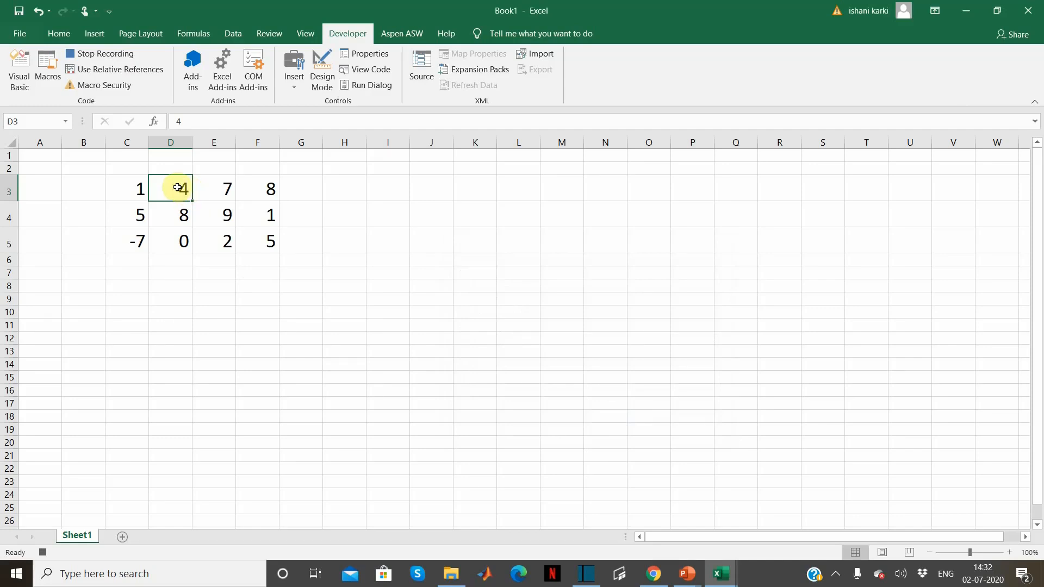
# - Format cell D3 as bold, size 26, with a yellow fill, and stop recording the macro
pyautogui.click(91, 36)
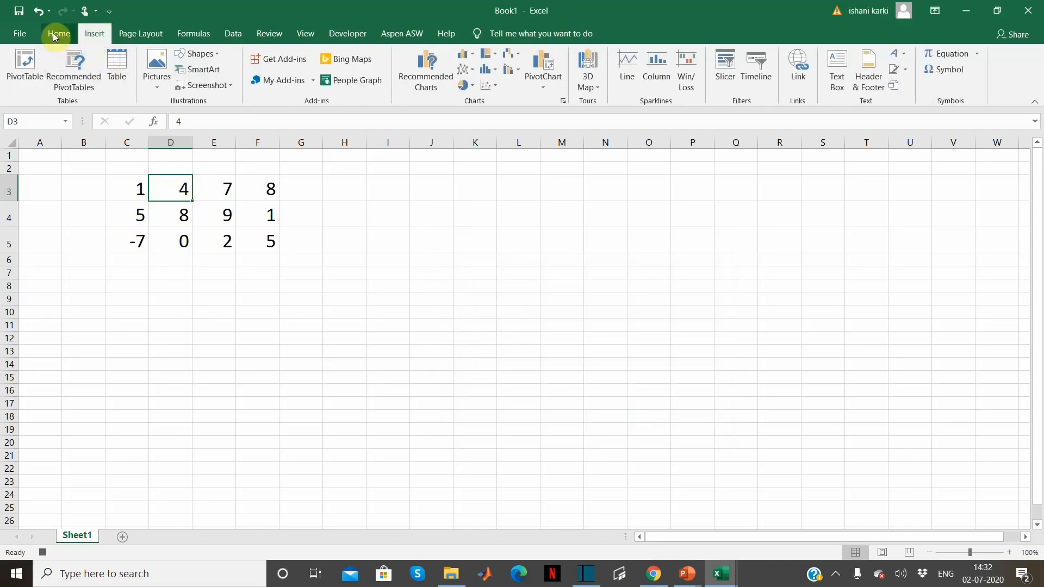
pyautogui.click(54, 33)
pyautogui.click(122, 81)
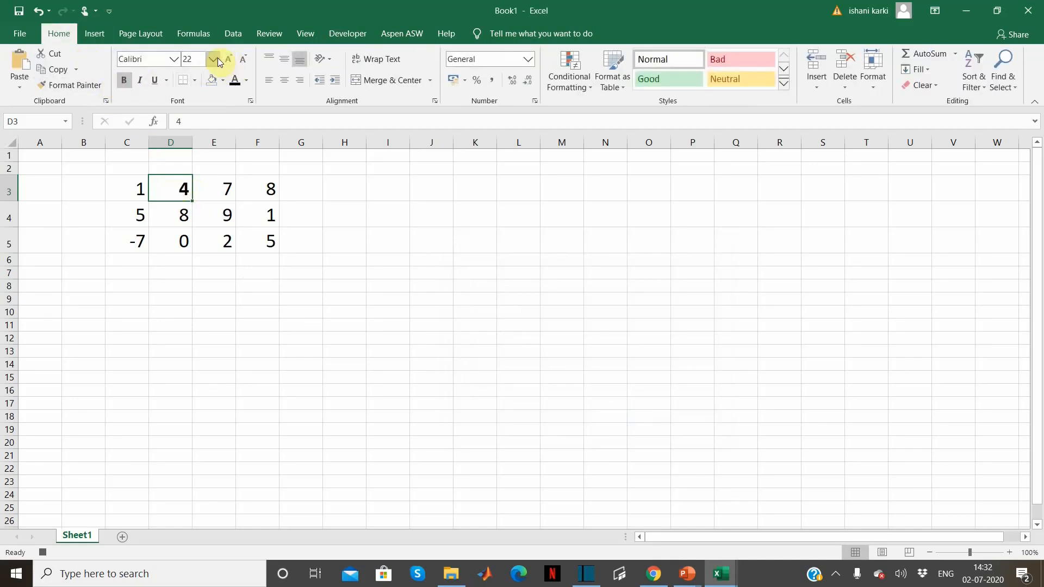
pyautogui.click(213, 59)
pyautogui.click(190, 219)
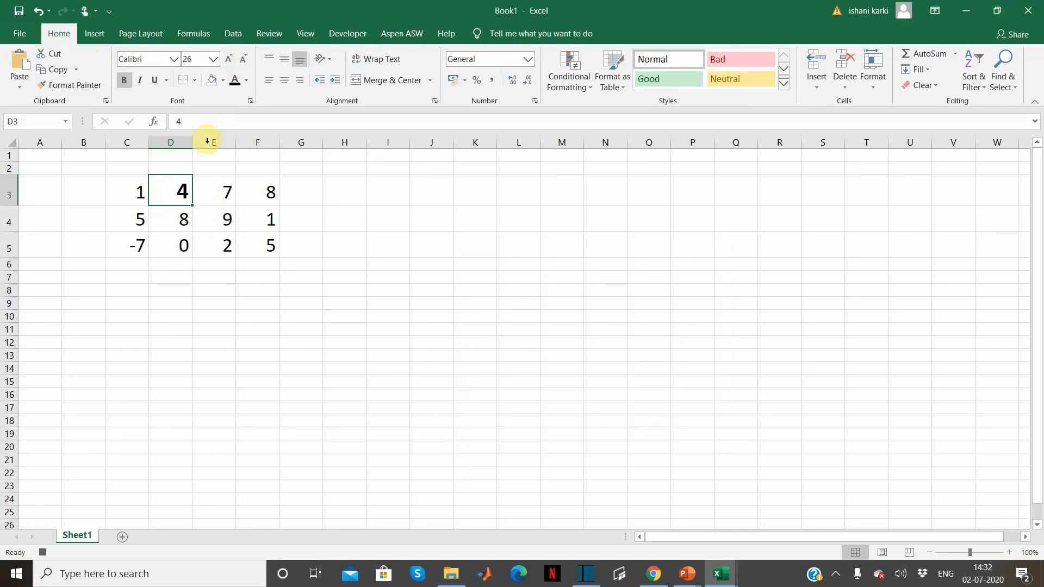
pyautogui.click(223, 80)
pyautogui.click(243, 186)
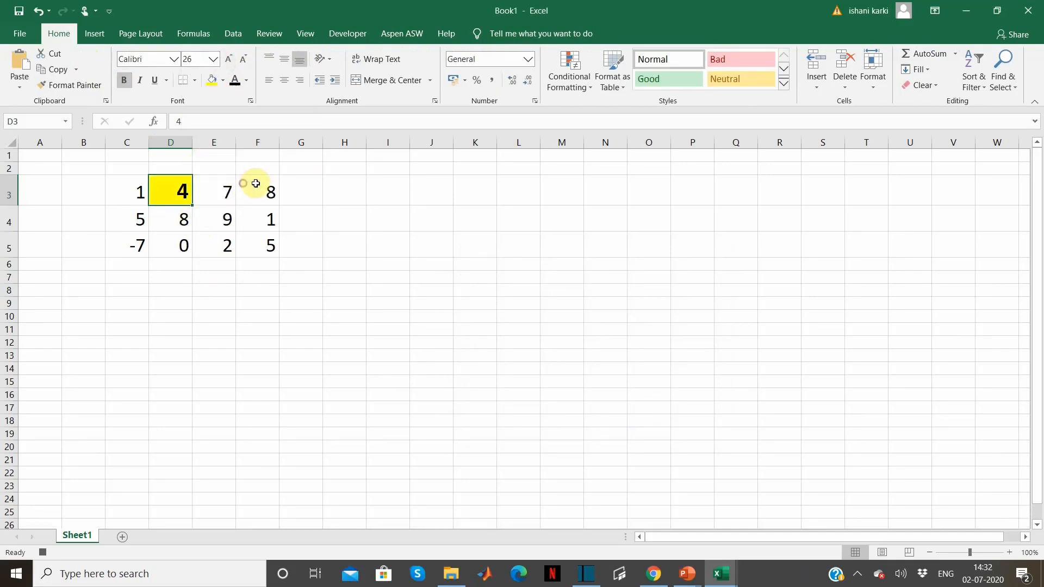
pyautogui.click(347, 33)
pyautogui.click(103, 54)
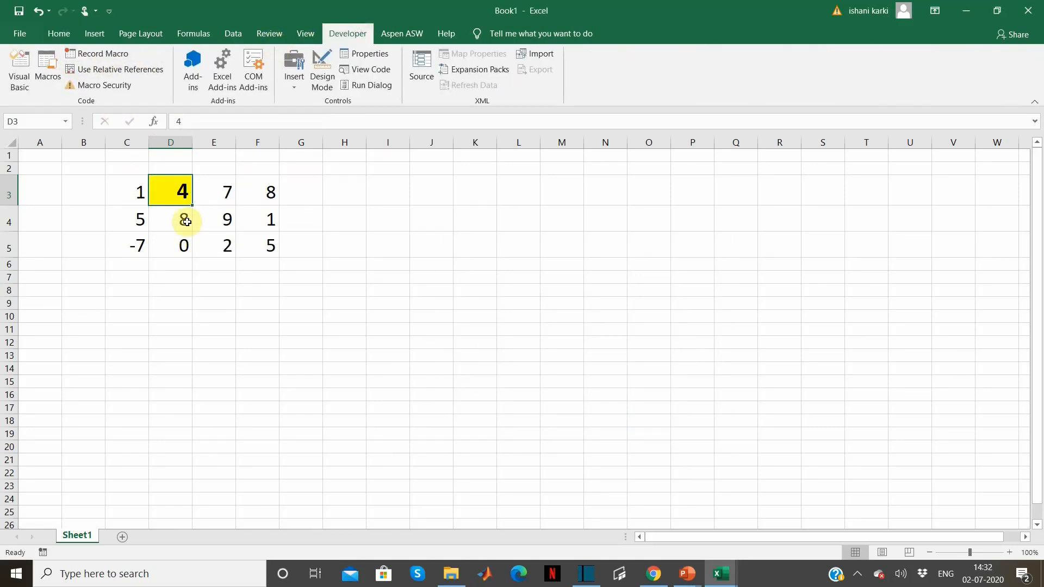
# - Undo the bold, font size and fill changes on cell D3 and run the recording macro on it
pyautogui.hotkey('ctrl', 'z')
pyautogui.hotkey('ctrl', 'z')
pyautogui.hotkey('ctrl', 'z')
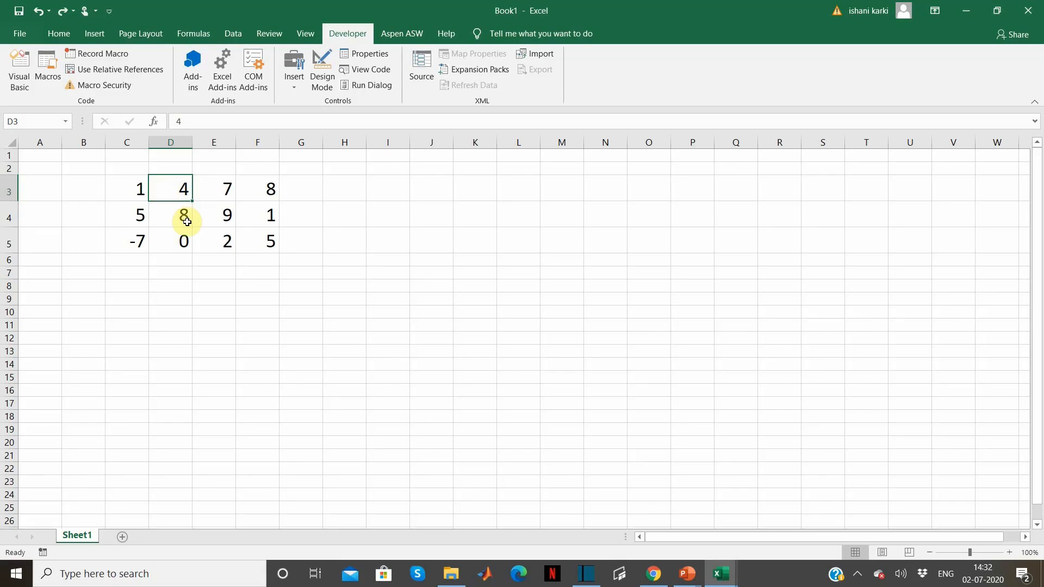
pyautogui.click(103, 39)
pyautogui.click(347, 33)
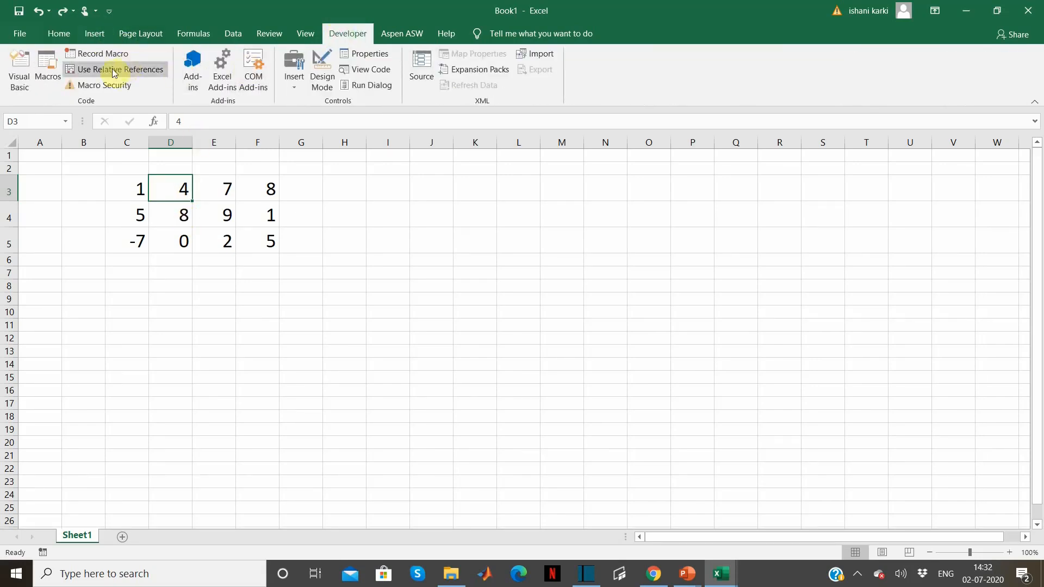
pyautogui.click(46, 79)
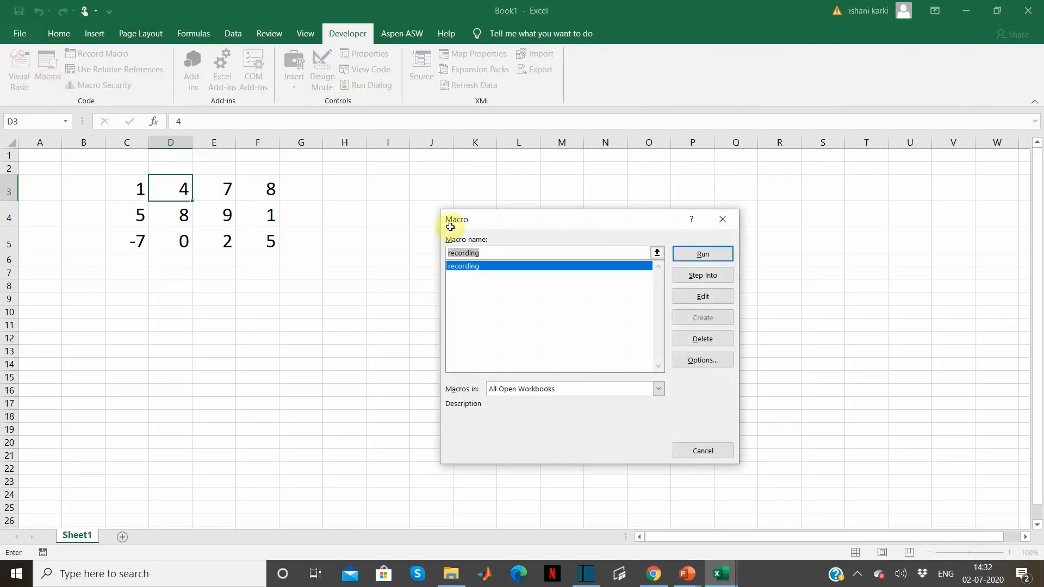
pyautogui.click(715, 253)
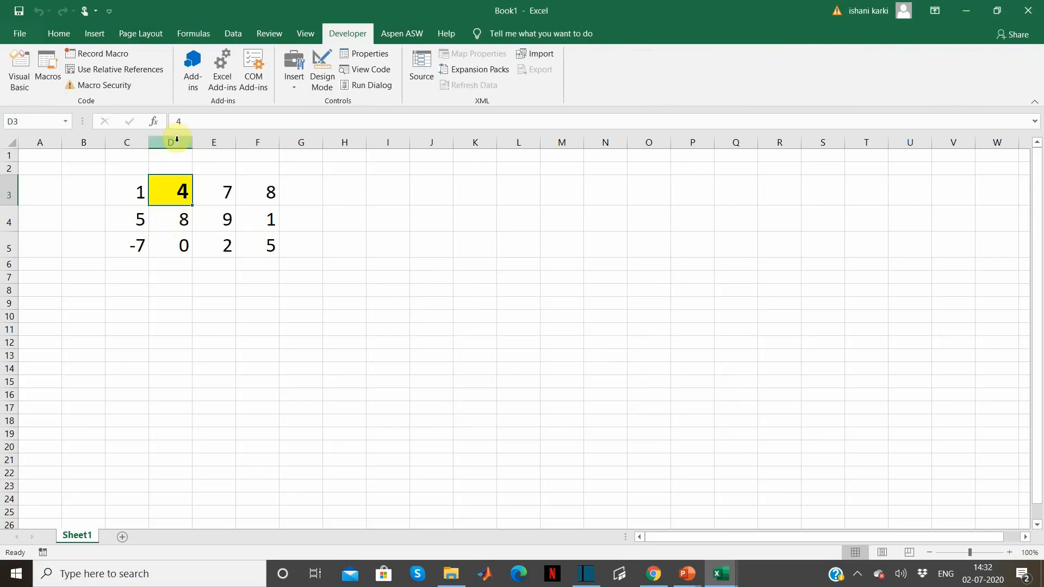
pyautogui.click(226, 219)
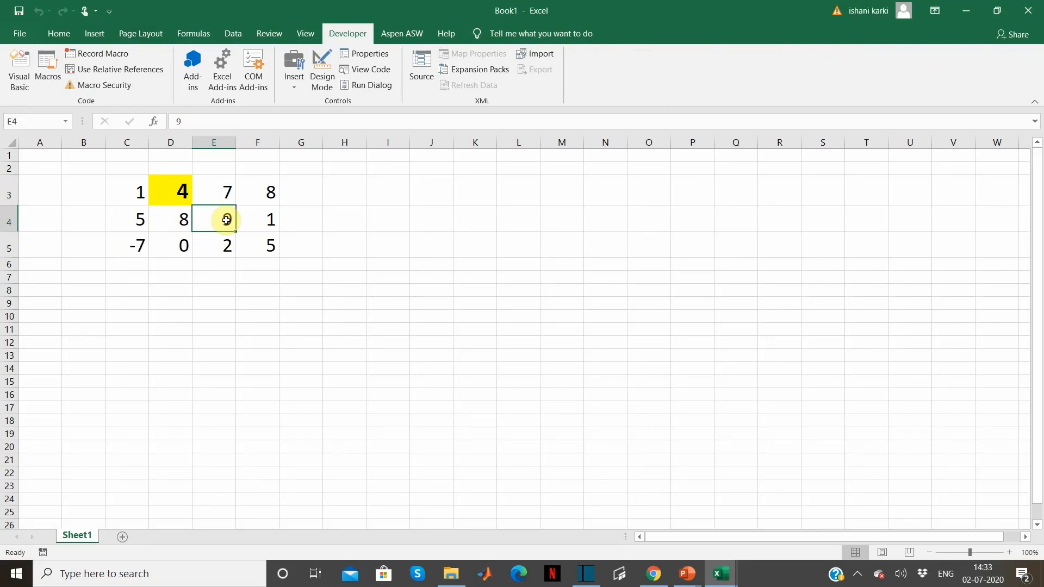
pyautogui.hotkey('ctrl', 'q')
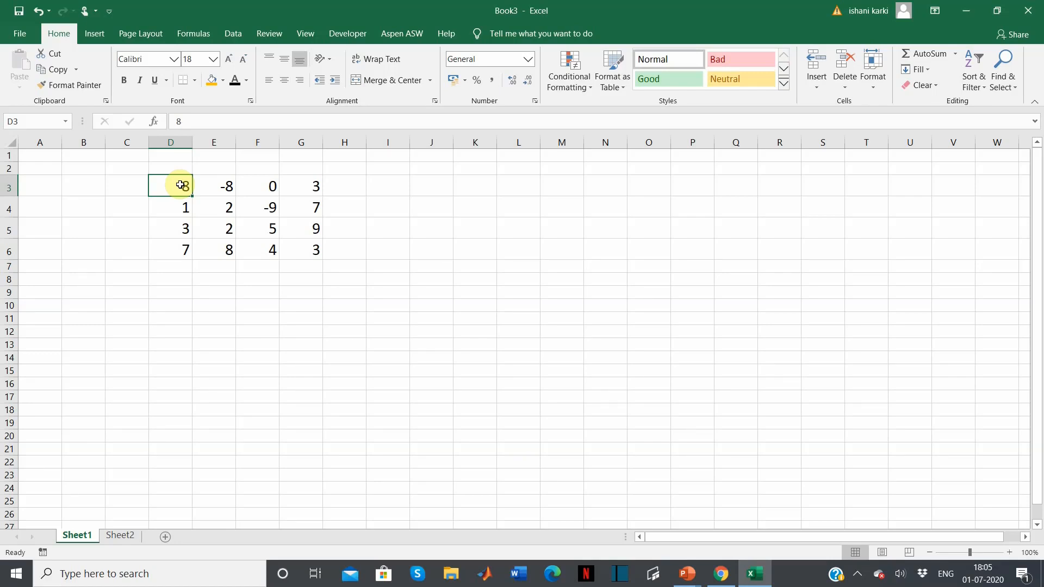
pyautogui.click(348, 33)
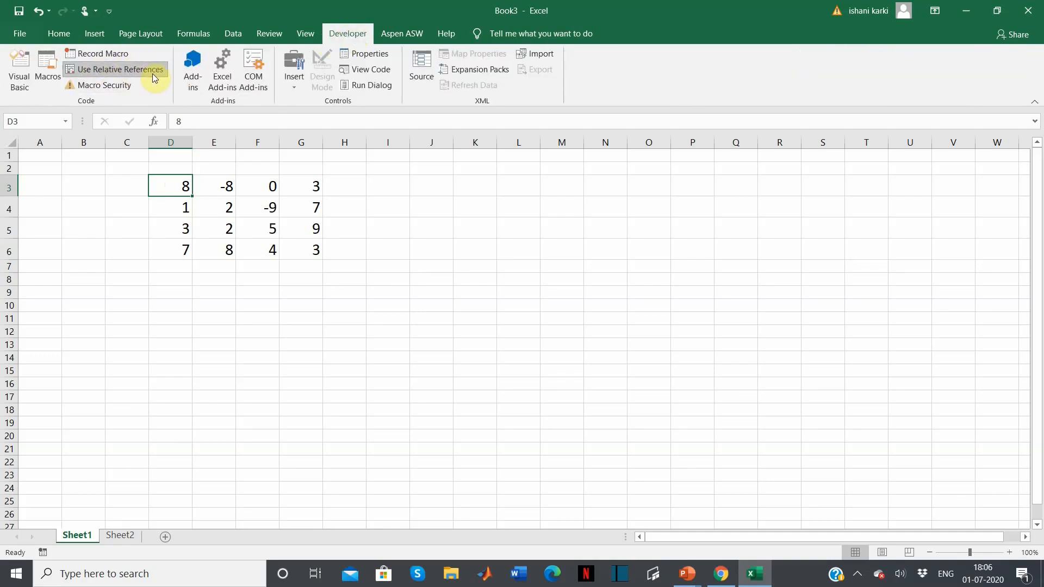
pyautogui.click(121, 57)
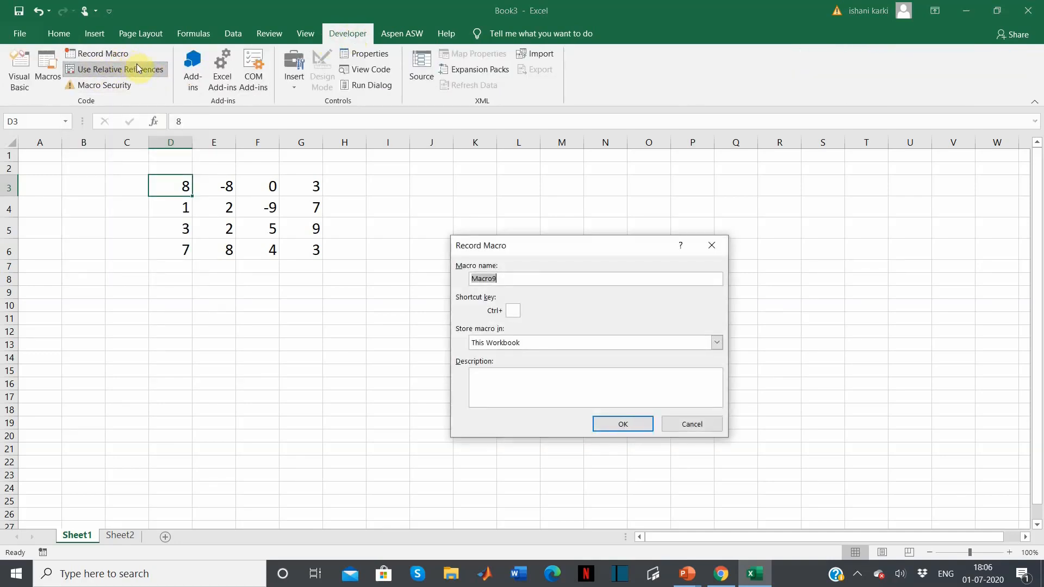
pyautogui.click(713, 246)
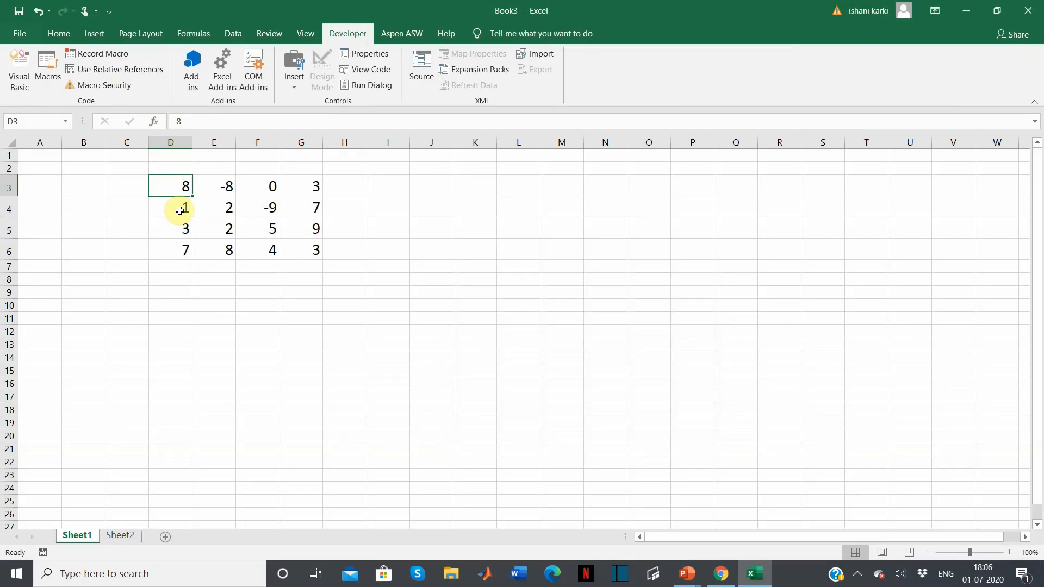
# - Start recording a macro named absolute, stored in this workbook, with the shortcut Ctrl+Shift+A
pyautogui.click(117, 56)
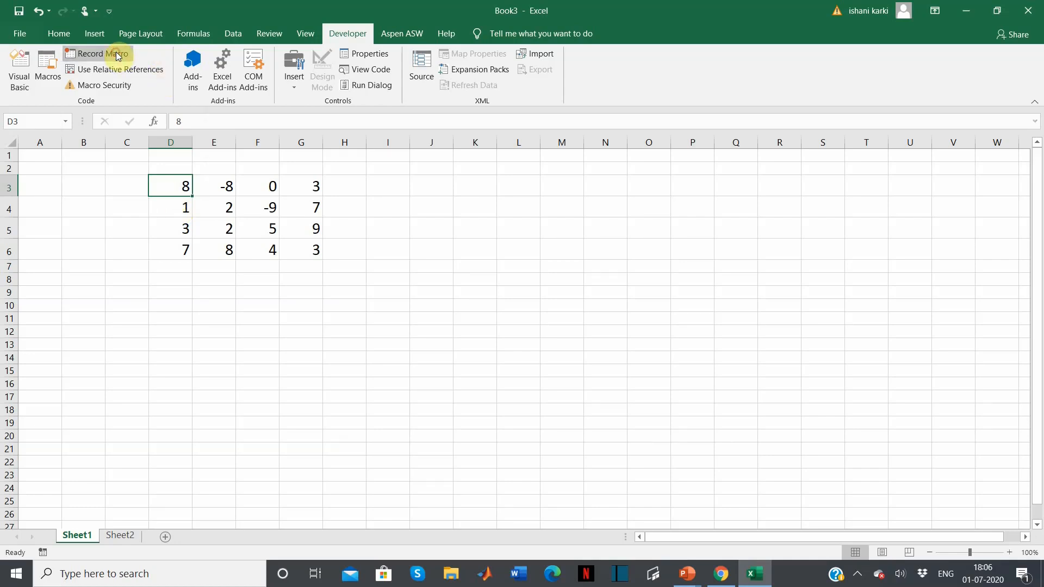
pyautogui.press('BackSpace')
pyautogui.write('ab')
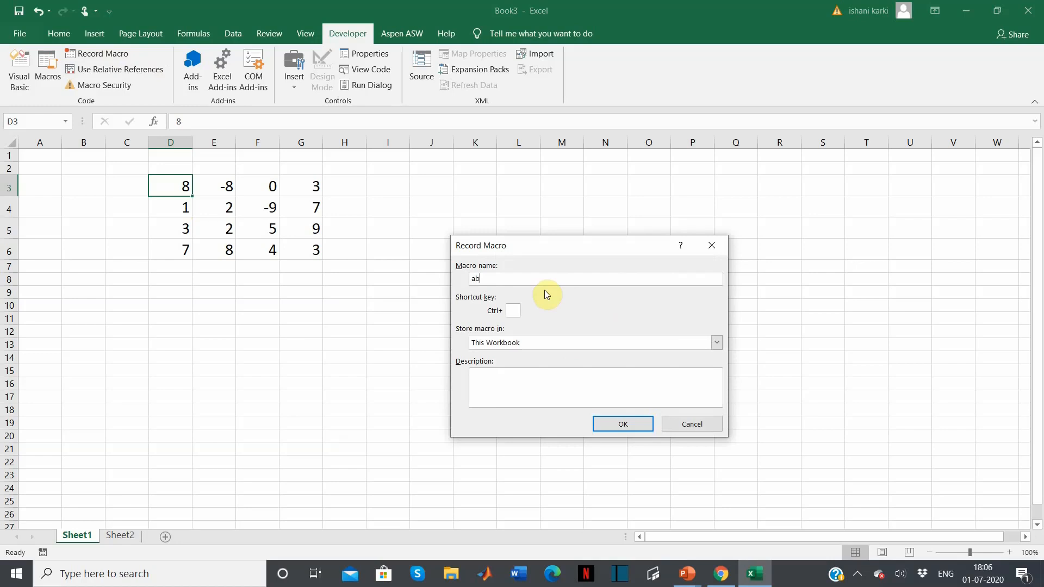
pyautogui.write('solute')
pyautogui.click(511, 310)
pyautogui.write('A')
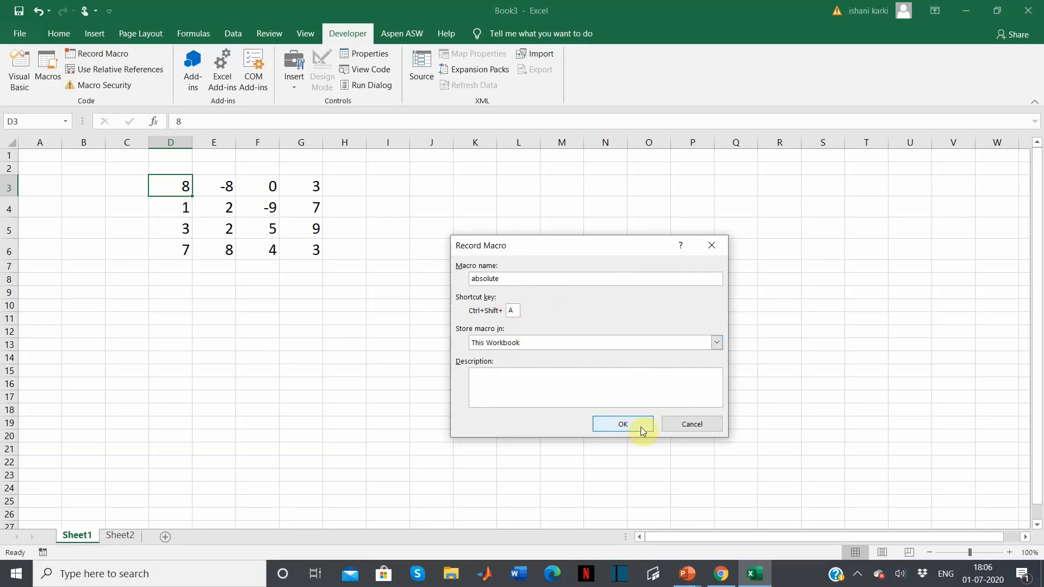
pyautogui.click(623, 424)
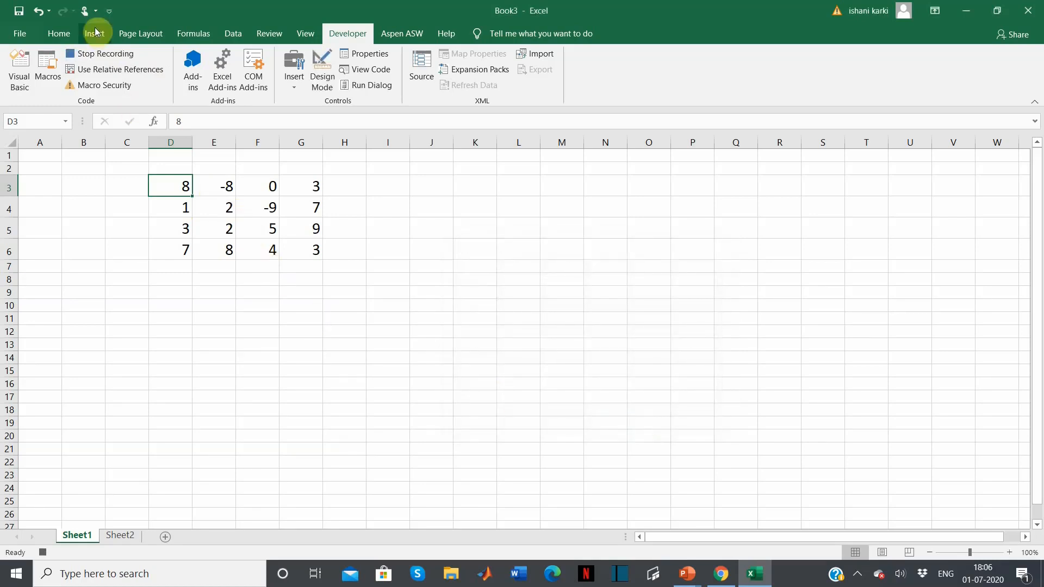
# - Make cell D3 bold and fill it with orange
pyautogui.click(58, 33)
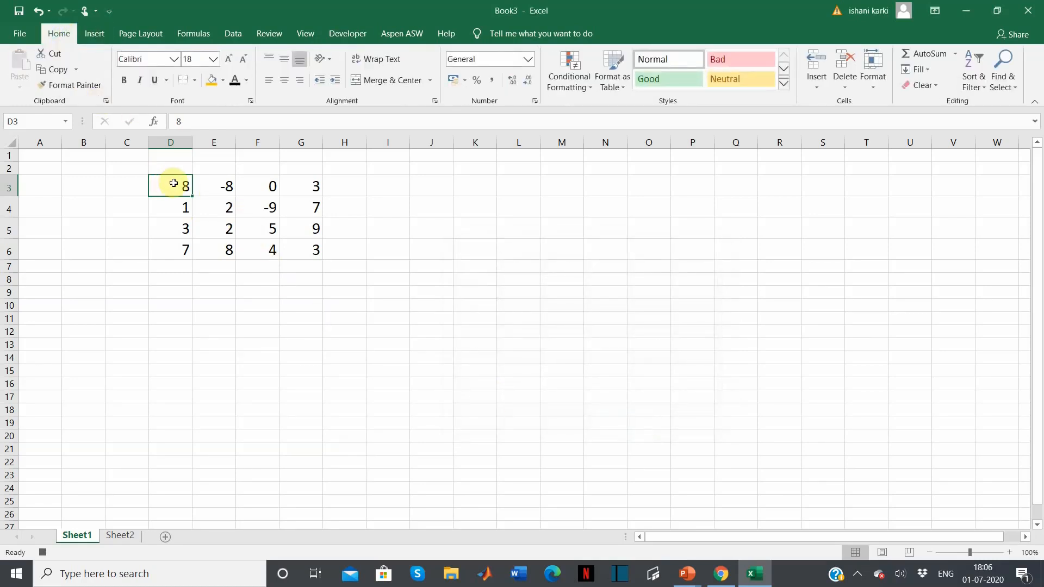
pyautogui.click(124, 80)
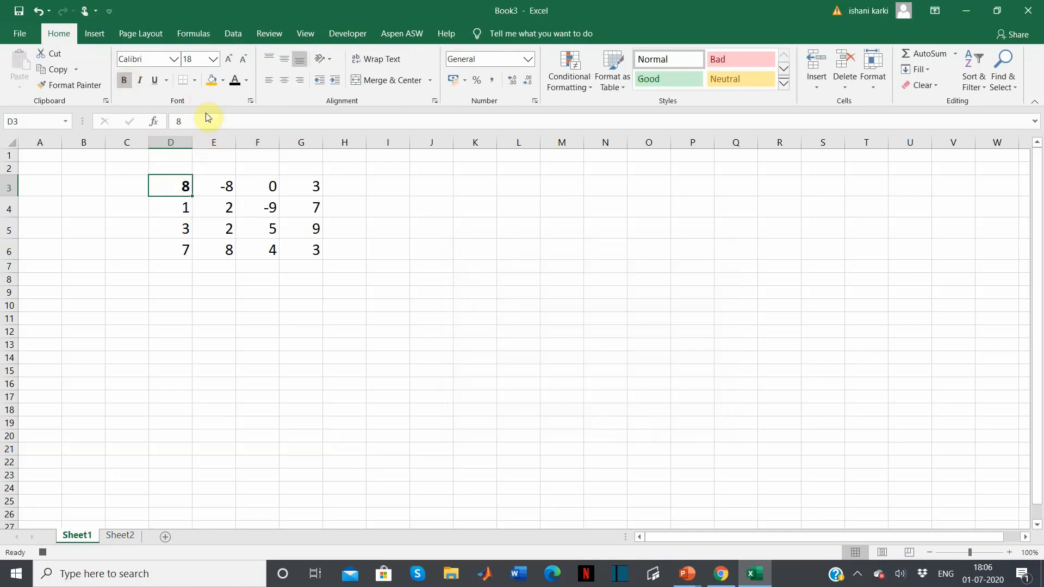
pyautogui.click(211, 81)
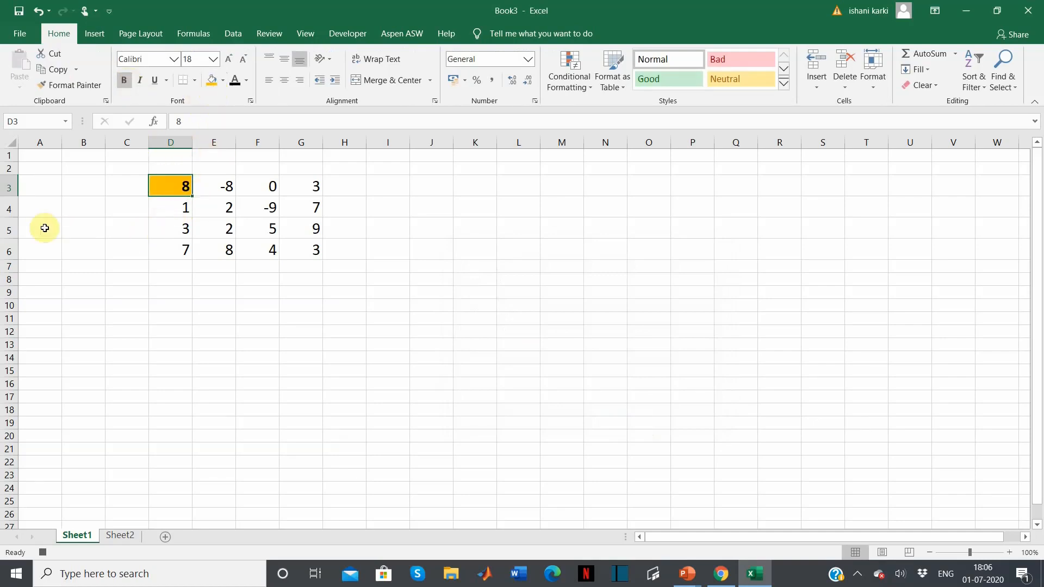
# - Delete row 5 and stop recording the macro with cell E2 selected
pyautogui.click(4, 230)
pyautogui.rightClick(3, 230)
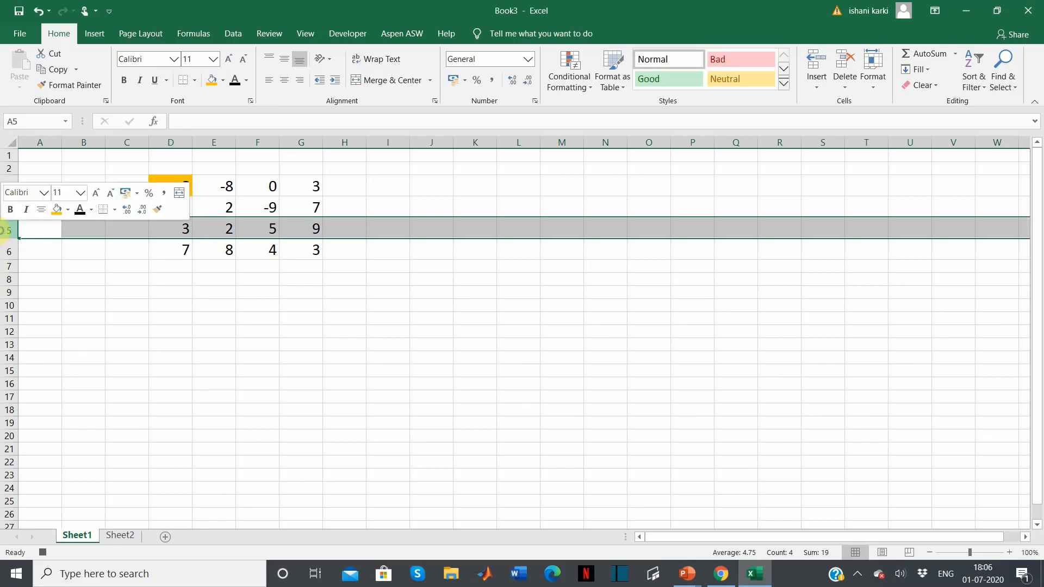
pyautogui.click(42, 344)
pyautogui.click(226, 169)
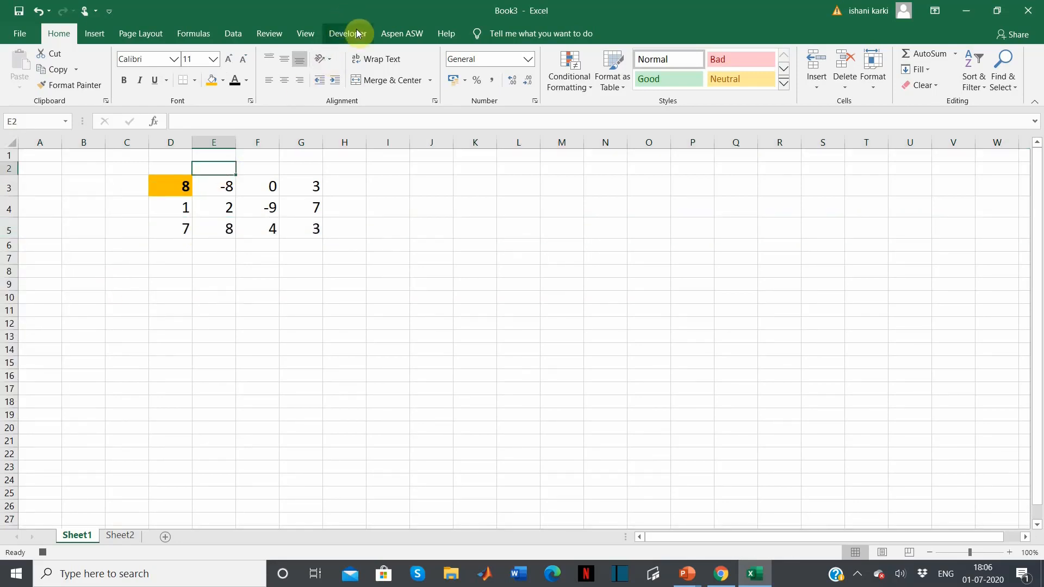
pyautogui.click(357, 34)
pyautogui.click(127, 49)
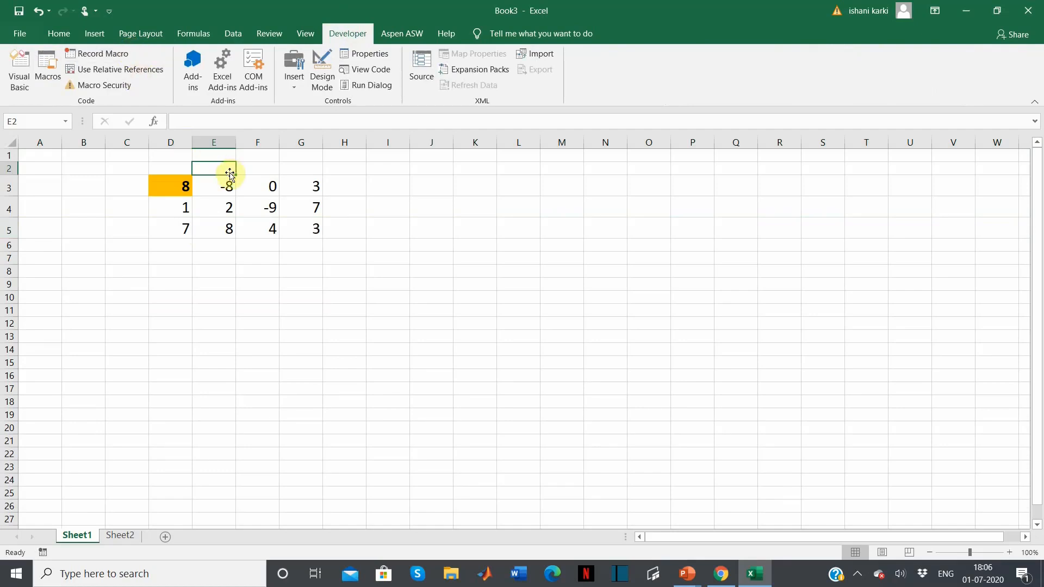
# - Undo the row deletion and the D3 formatting, and run the absolute macro with cell D3 selected
pyautogui.click(220, 204)
pyautogui.hotkey('ctrl', 'z')
pyautogui.hotkey('ctrl', 'z')
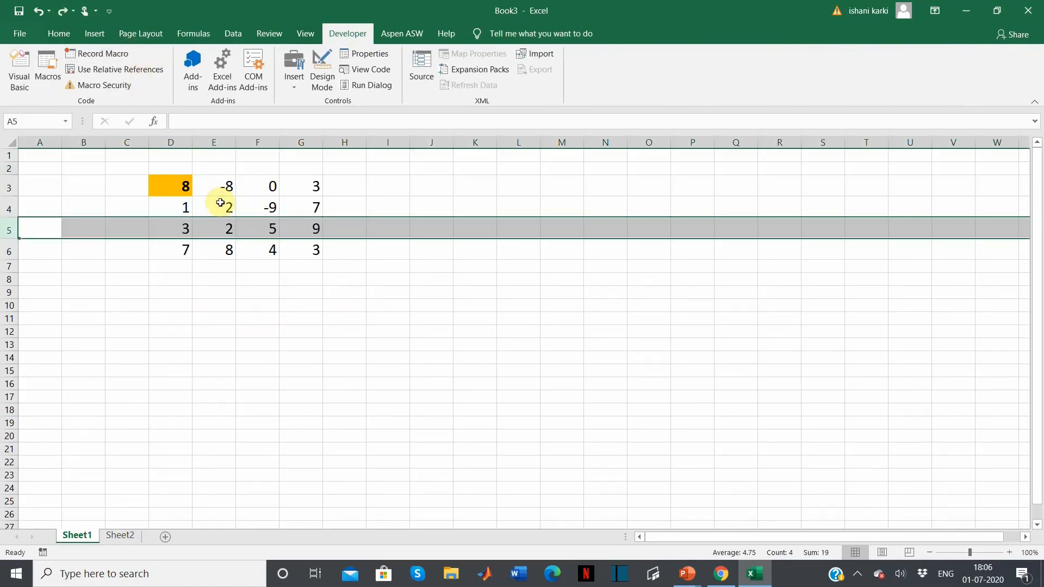
pyautogui.click(177, 207)
pyautogui.click(175, 187)
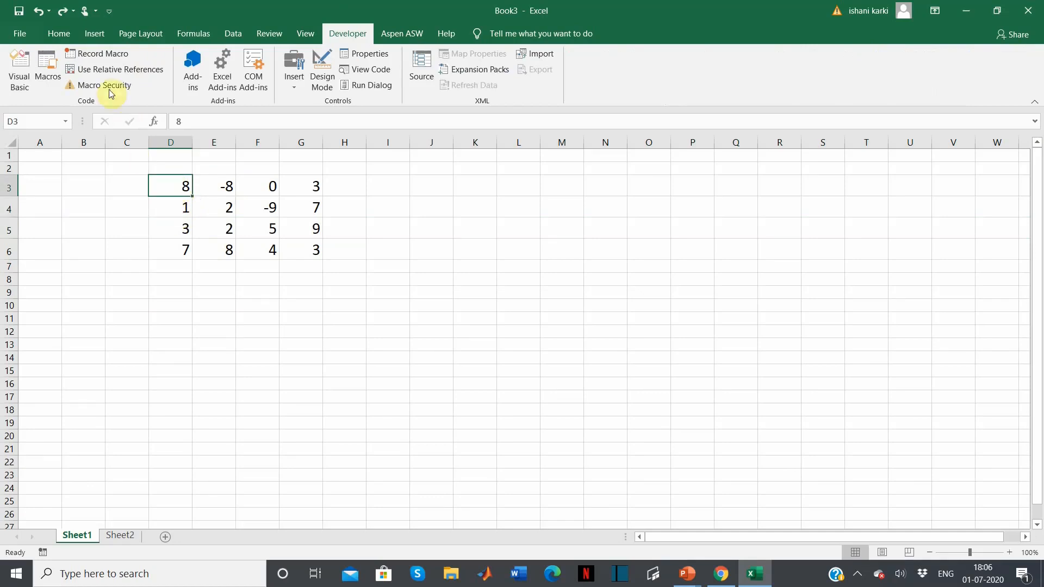
pyautogui.click(47, 65)
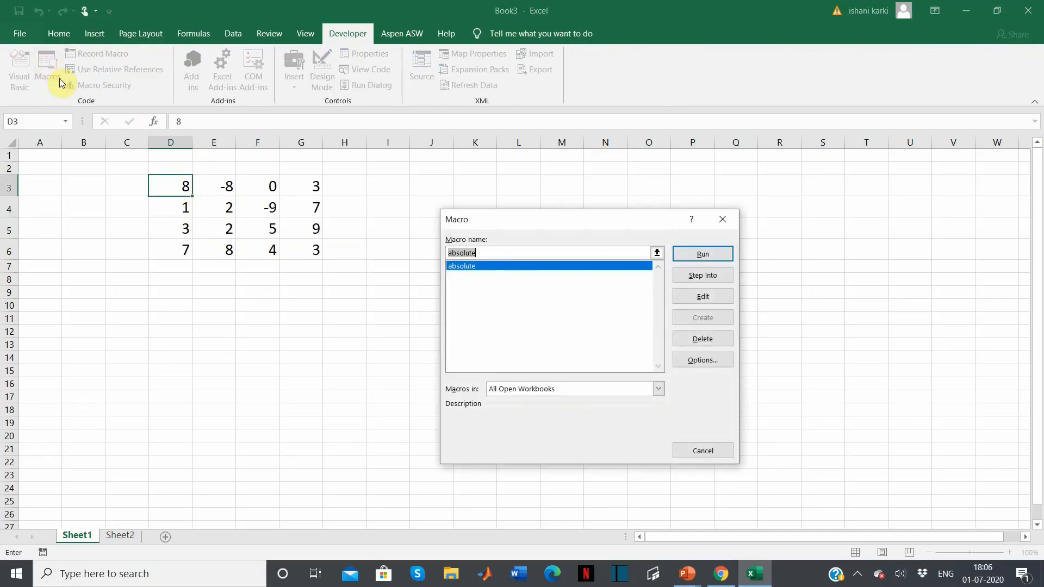
pyautogui.click(704, 257)
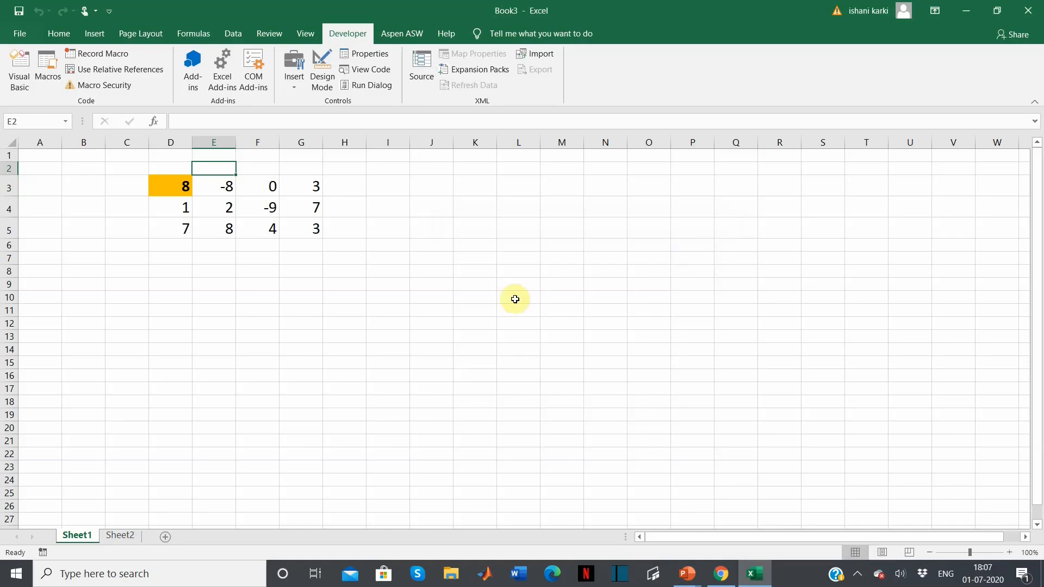
# - Select cell D3 on Sheet2 and turn on relative references for macro recording
pyautogui.click(123, 537)
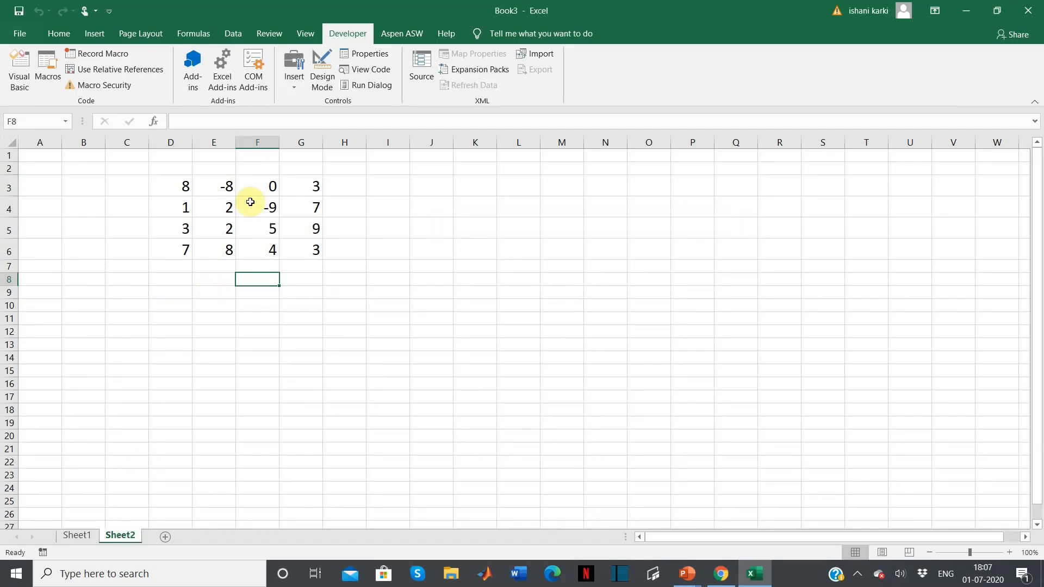
pyautogui.click(187, 204)
pyautogui.click(182, 193)
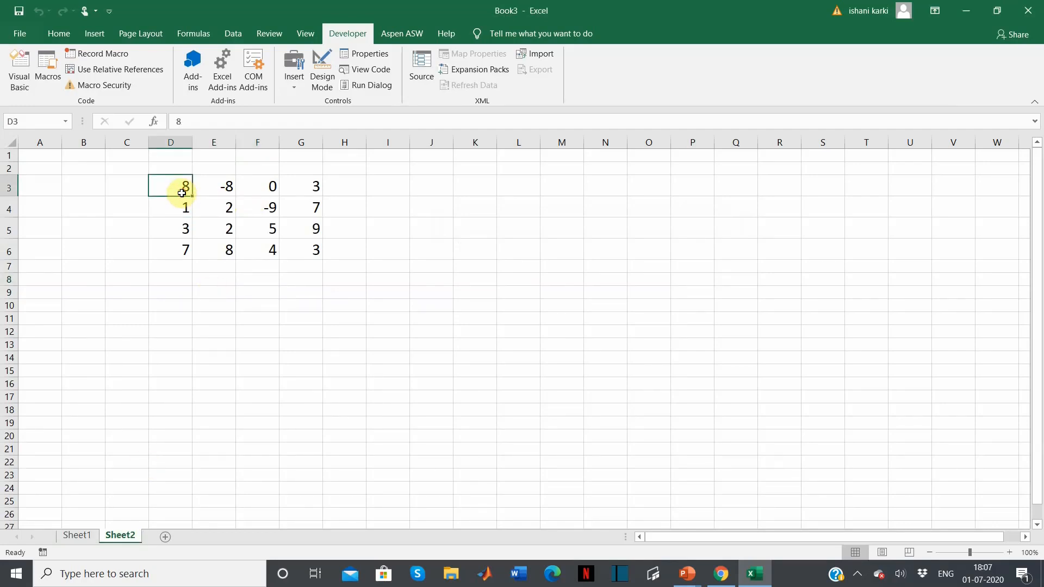
pyautogui.click(122, 70)
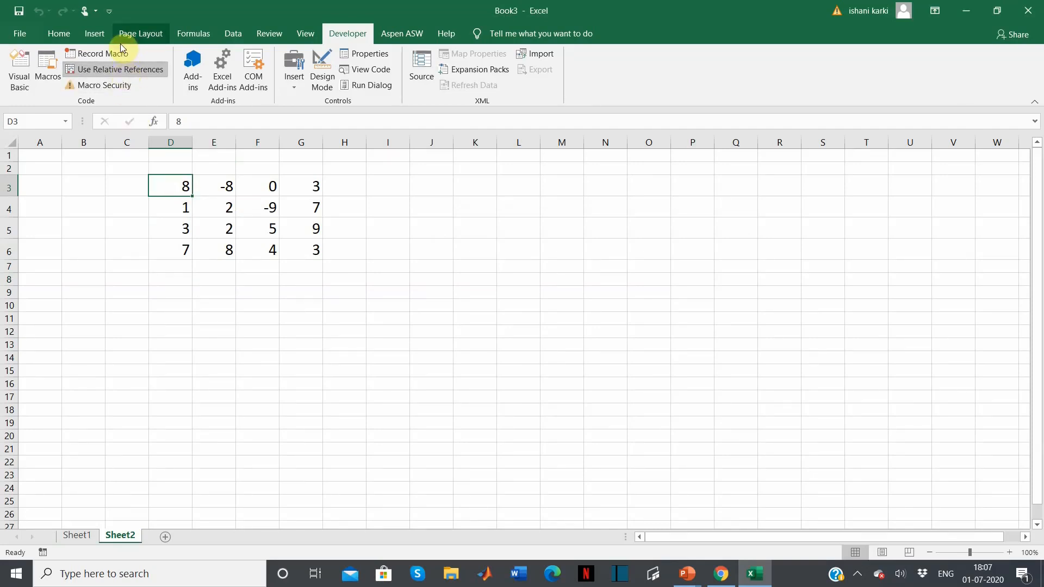
# - Start recording a macro named relative with the shortcut Ctrl+Shift+R, stored in This Workbook
pyautogui.click(121, 53)
pyautogui.press('BackSpace')
pyautogui.write('relative')
pyautogui.click(516, 311)
pyautogui.write('R')
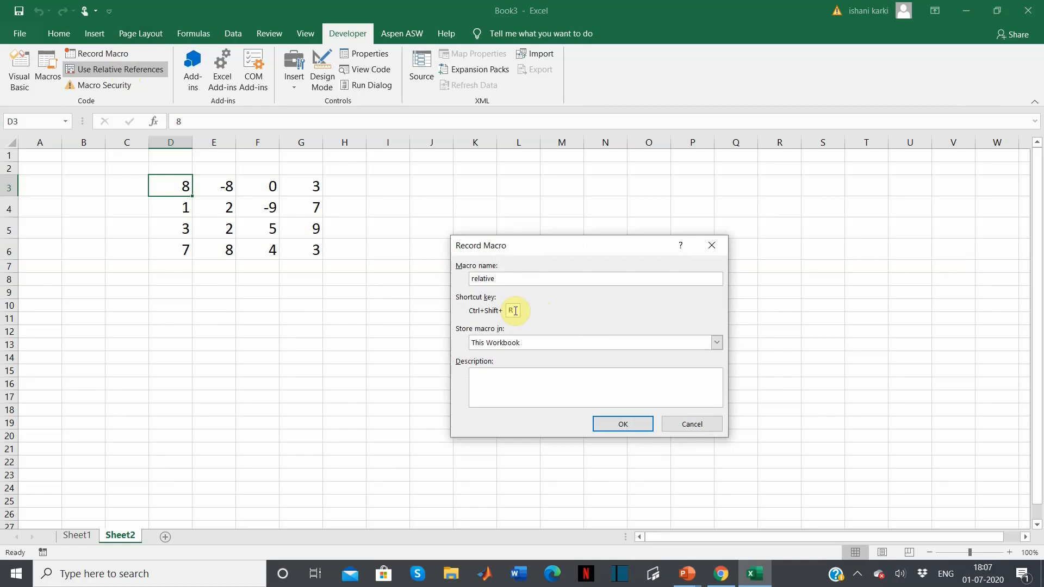
pyautogui.click(631, 425)
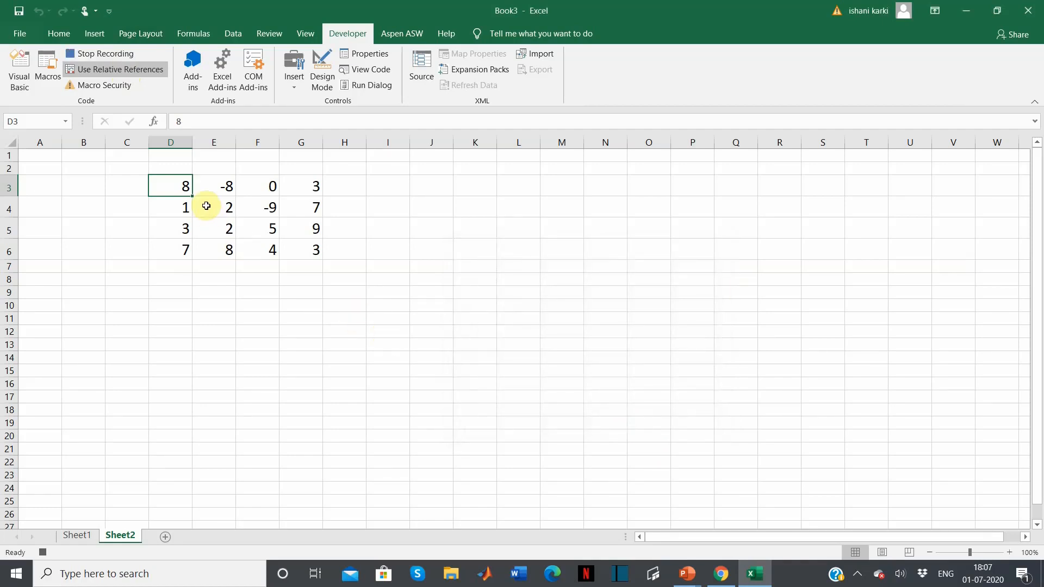
# - Fill cell D3 with orange and set its font to the darker green theme colour
pyautogui.click(64, 34)
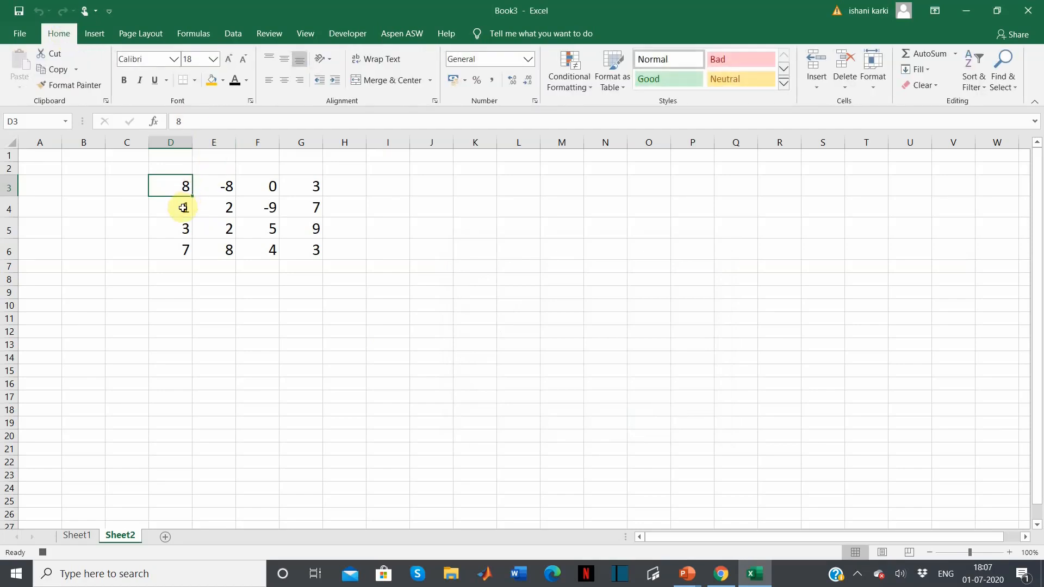
pyautogui.click(212, 81)
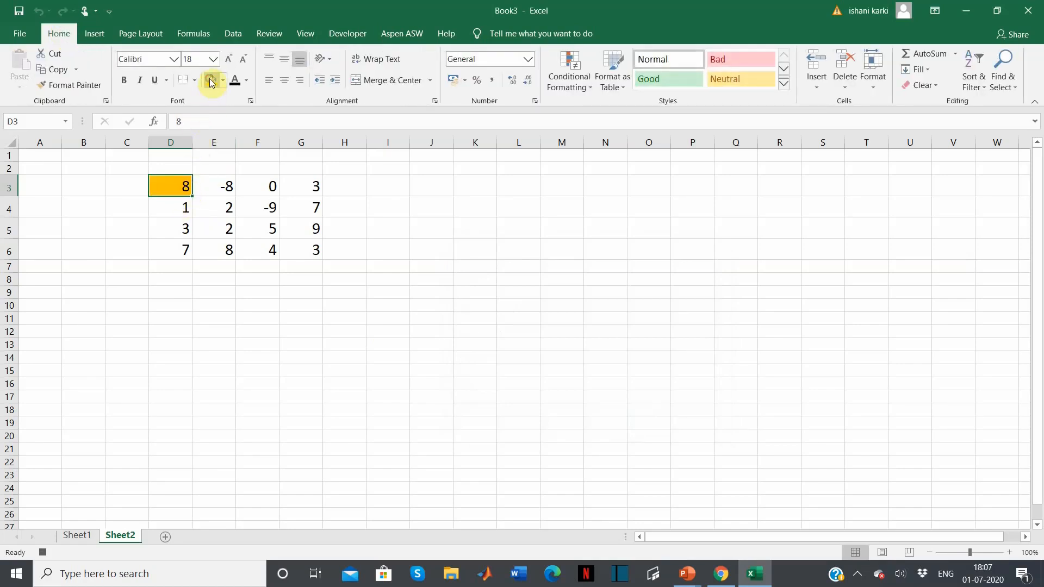
pyautogui.click(245, 82)
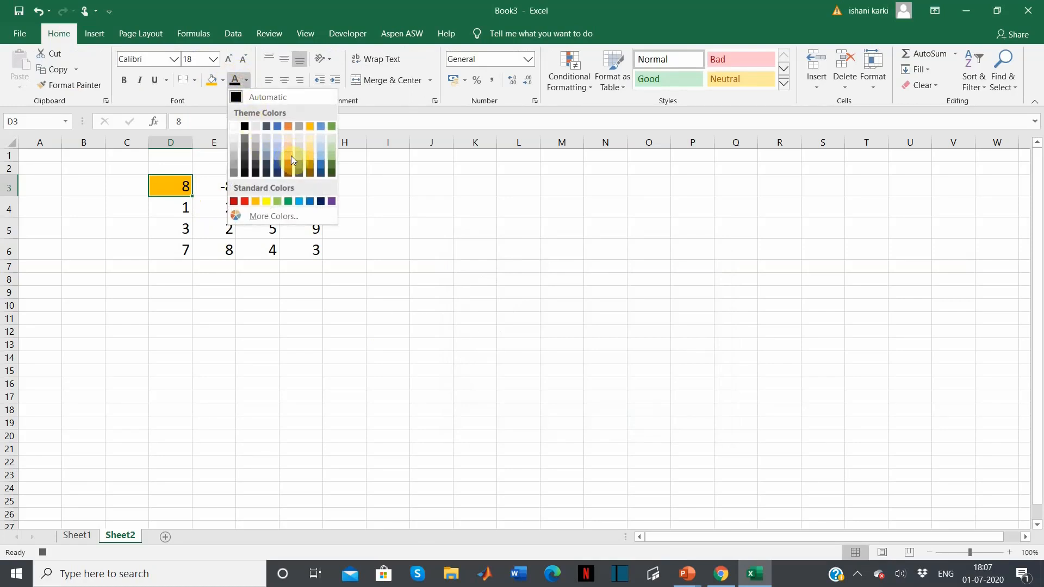
pyautogui.click(332, 170)
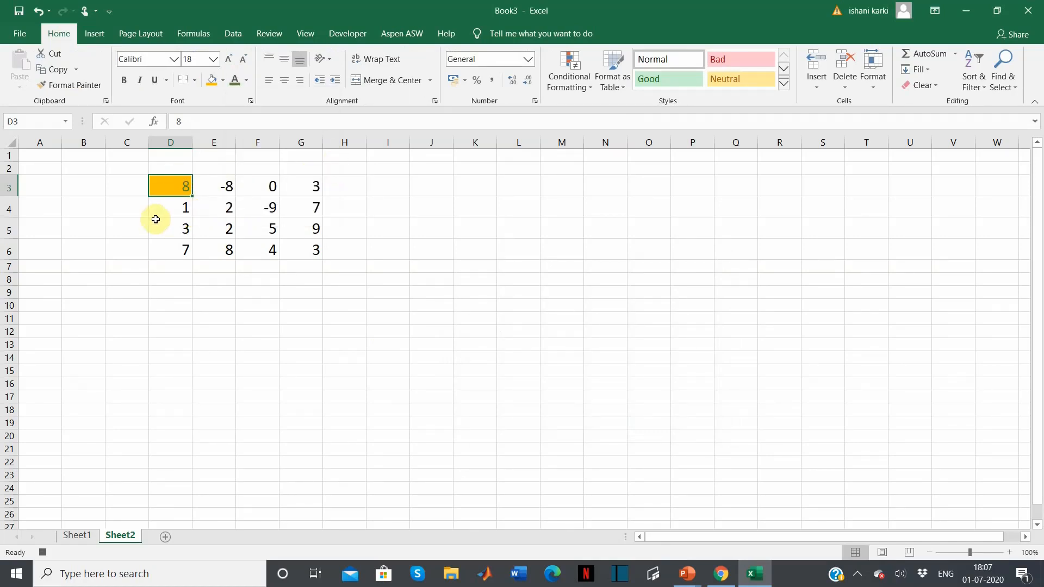
# - Delete row 4, directly below the formatted cell
pyautogui.click(7, 204)
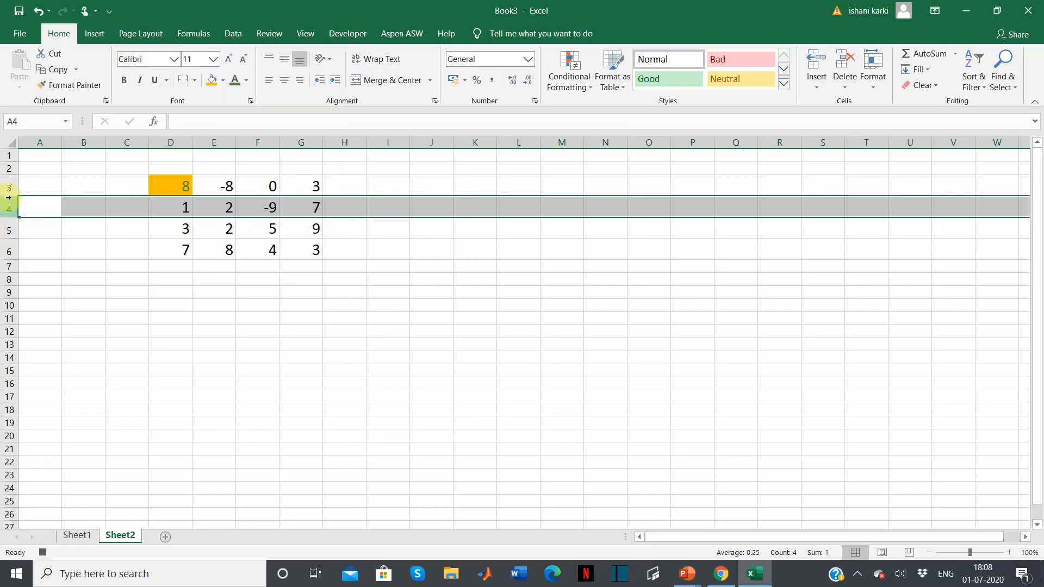
pyautogui.rightClick(40, 170)
pyautogui.click(11, 233)
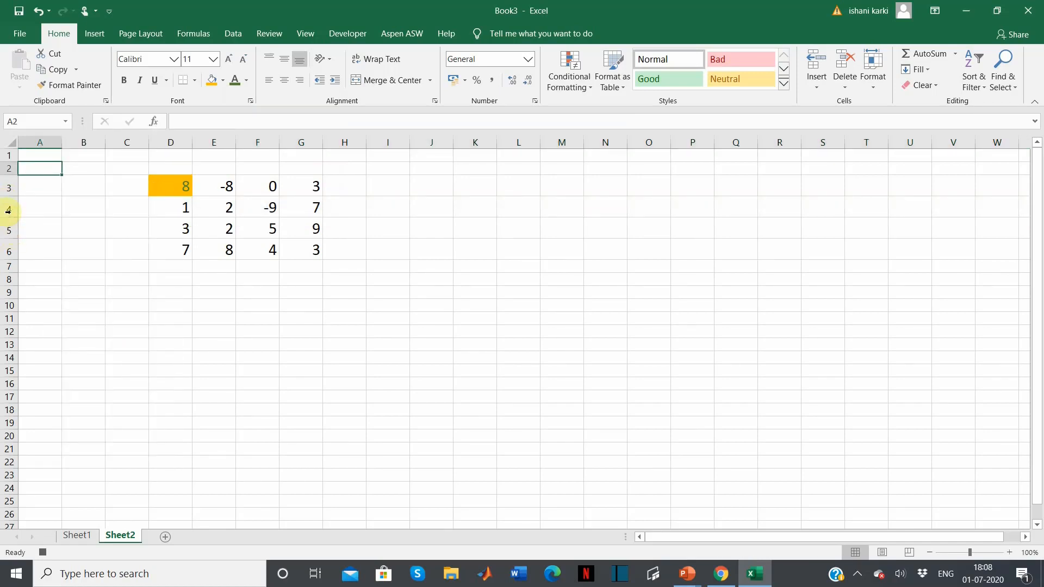
pyautogui.click(9, 208)
pyautogui.rightClick(11, 213)
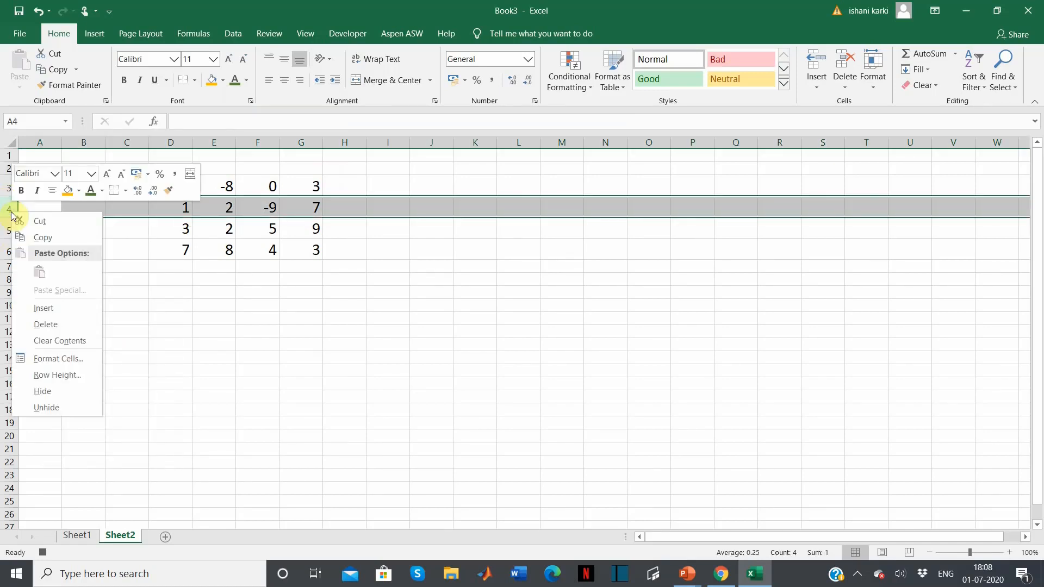
pyautogui.click(46, 324)
pyautogui.click(261, 221)
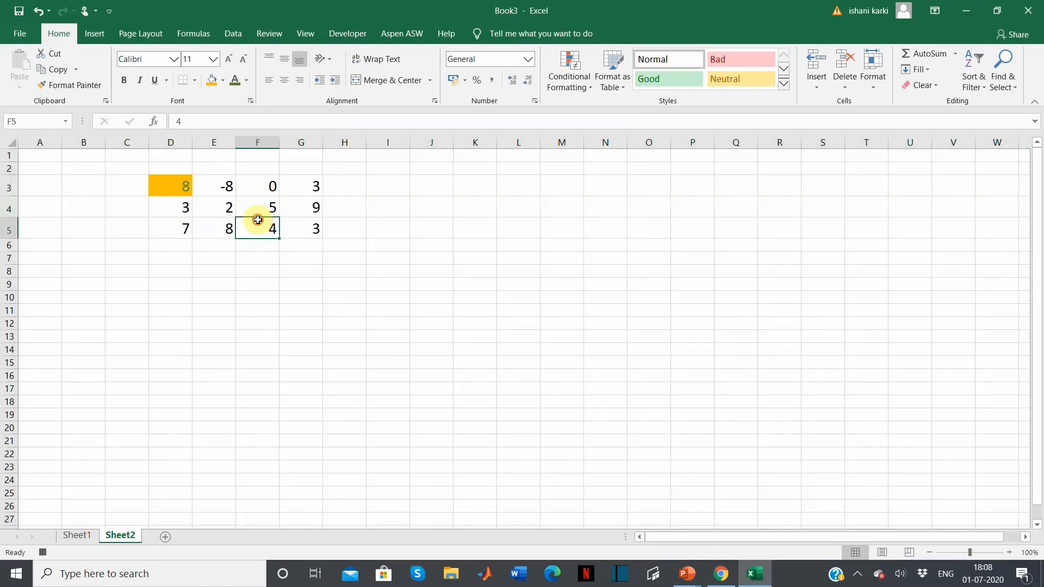
# - Delete column E and stop recording the macro with cell E4 selected
pyautogui.click(215, 145)
pyautogui.rightClick(215, 142)
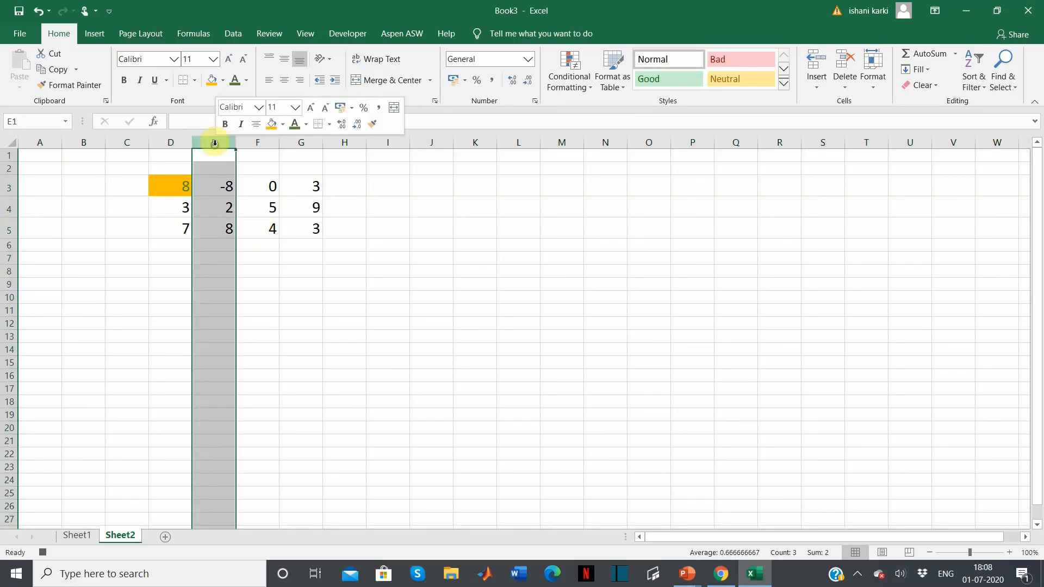
pyautogui.click(243, 259)
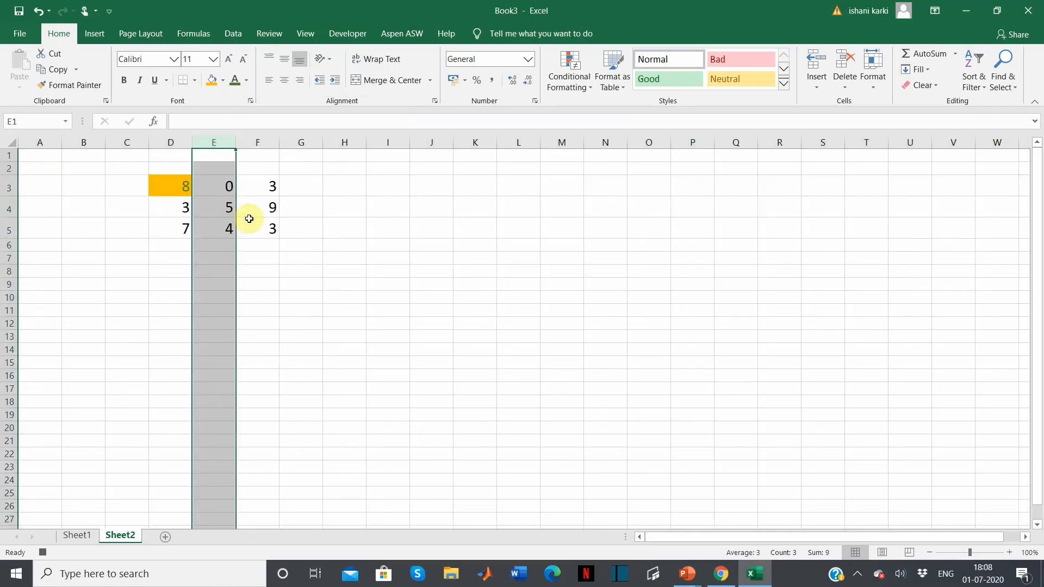
pyautogui.click(223, 212)
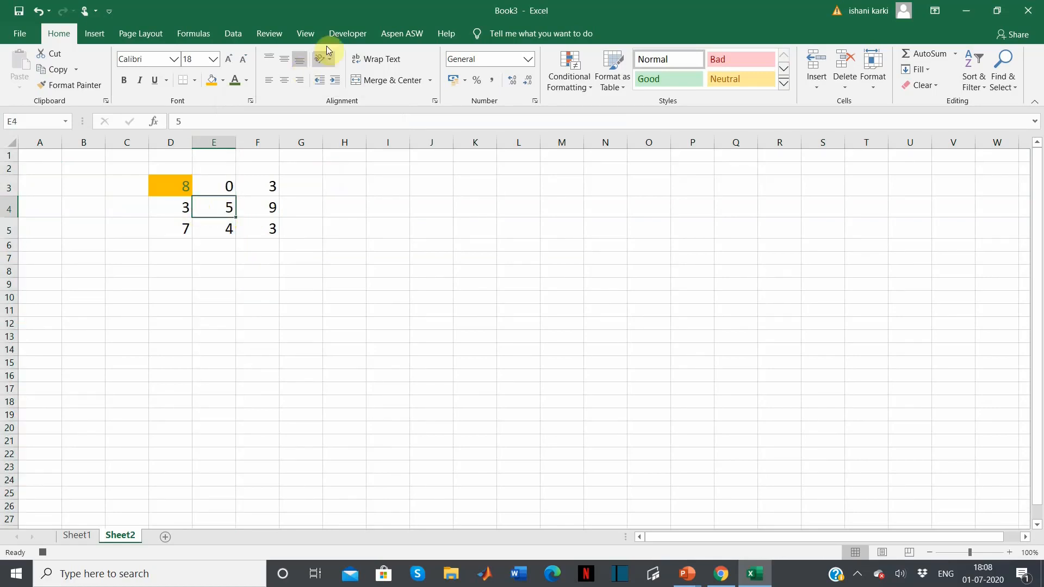
pyautogui.click(348, 33)
pyautogui.click(128, 55)
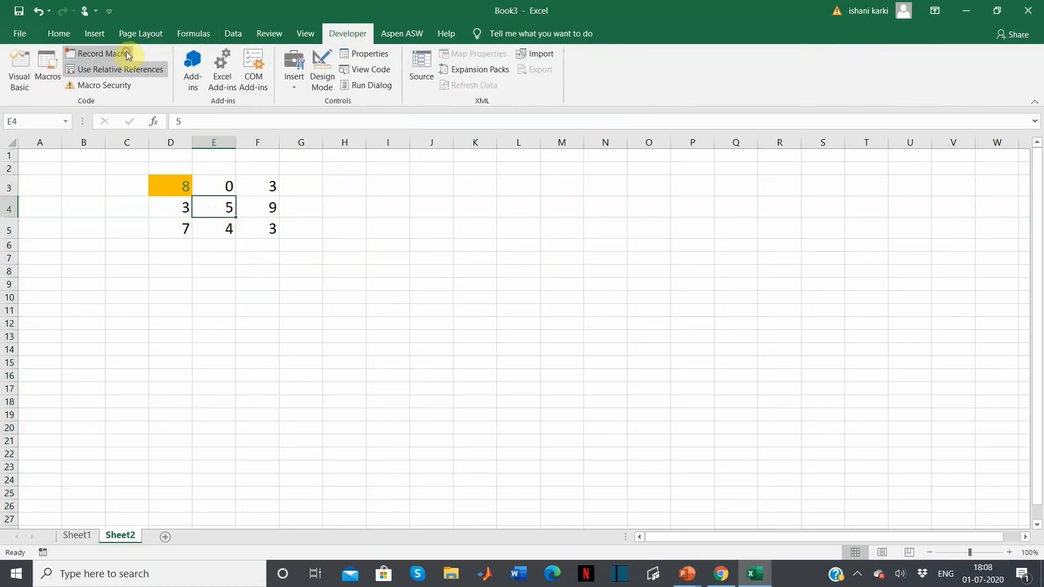
# - Undo the column and row deletions and the font and fill colours of cell D3
pyautogui.click(209, 228)
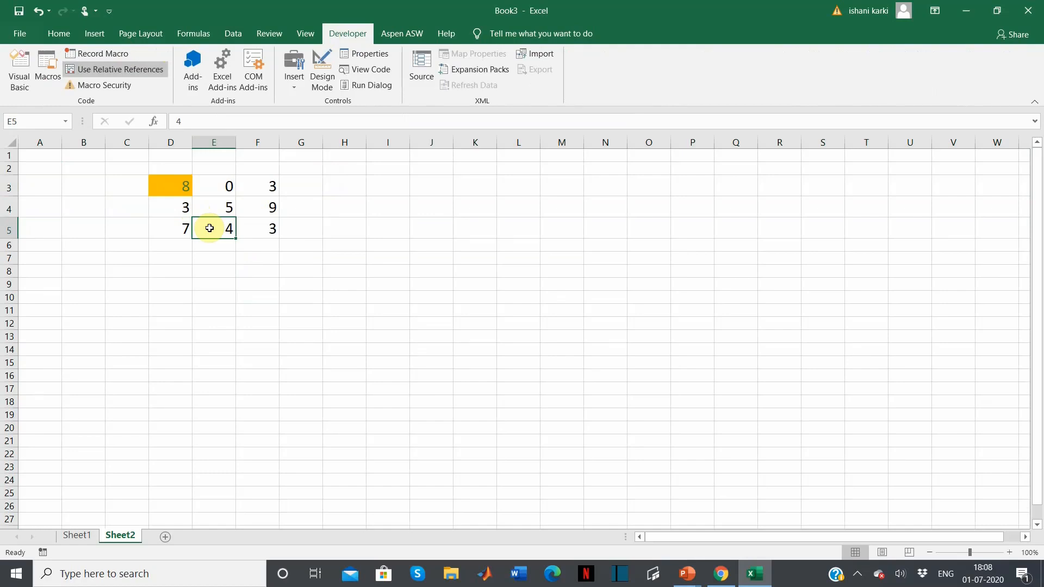
pyautogui.hotkey('ctrl', 'z')
pyautogui.hotkey('ctrl', 'z')
pyautogui.hotkey('ctrl', 'z')
pyautogui.hotkey('ctrl', 'z')
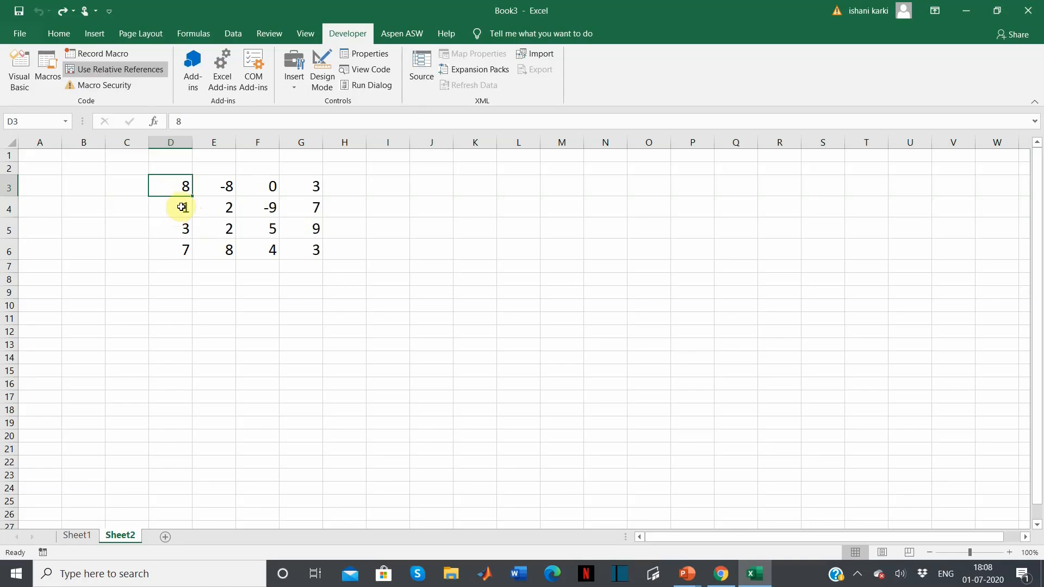
# - Run the relative macro with cell E3 selected
pyautogui.click(221, 187)
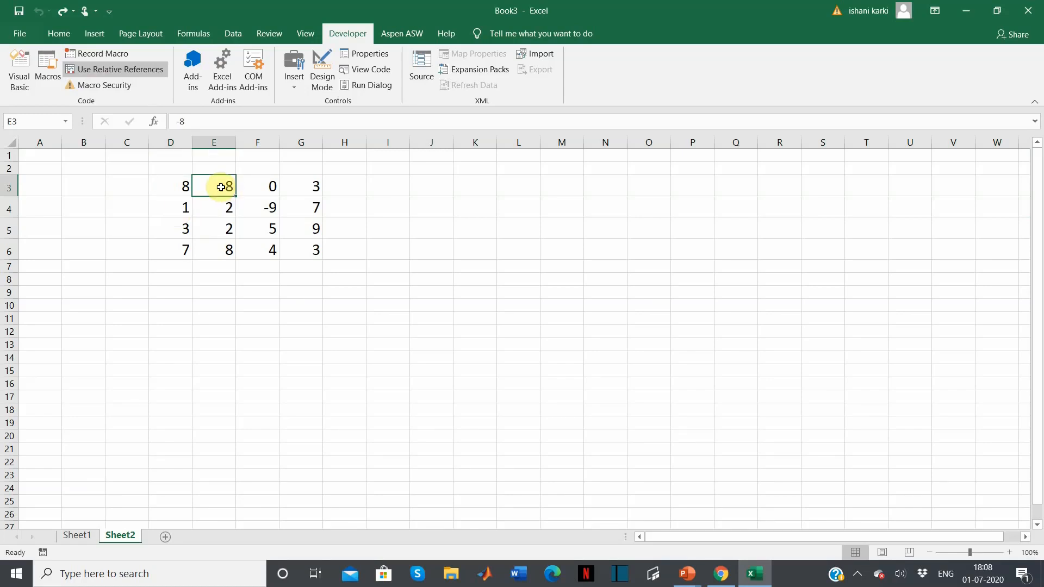
pyautogui.click(48, 71)
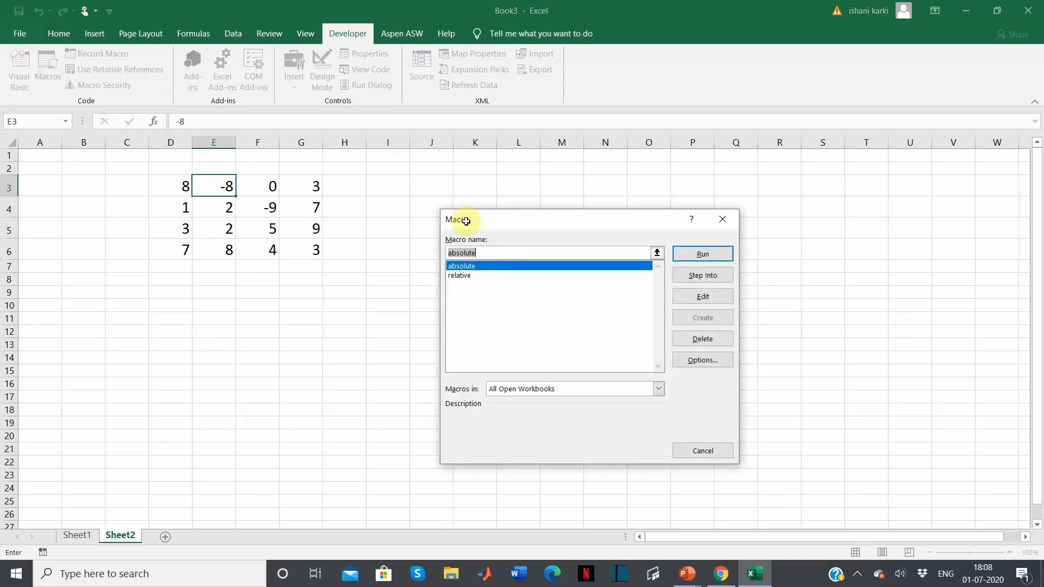
pyautogui.click(461, 275)
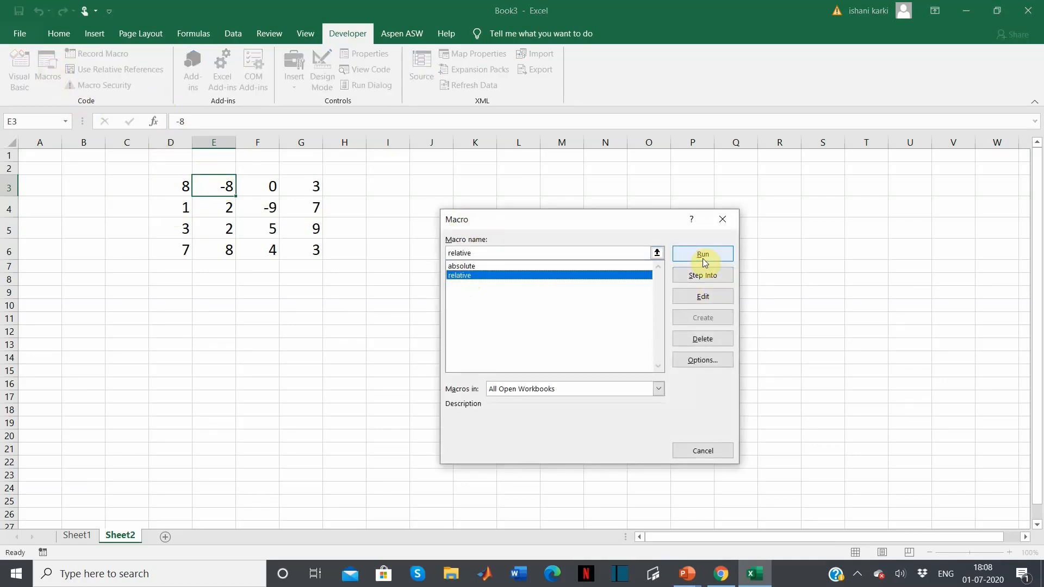
pyautogui.click(704, 261)
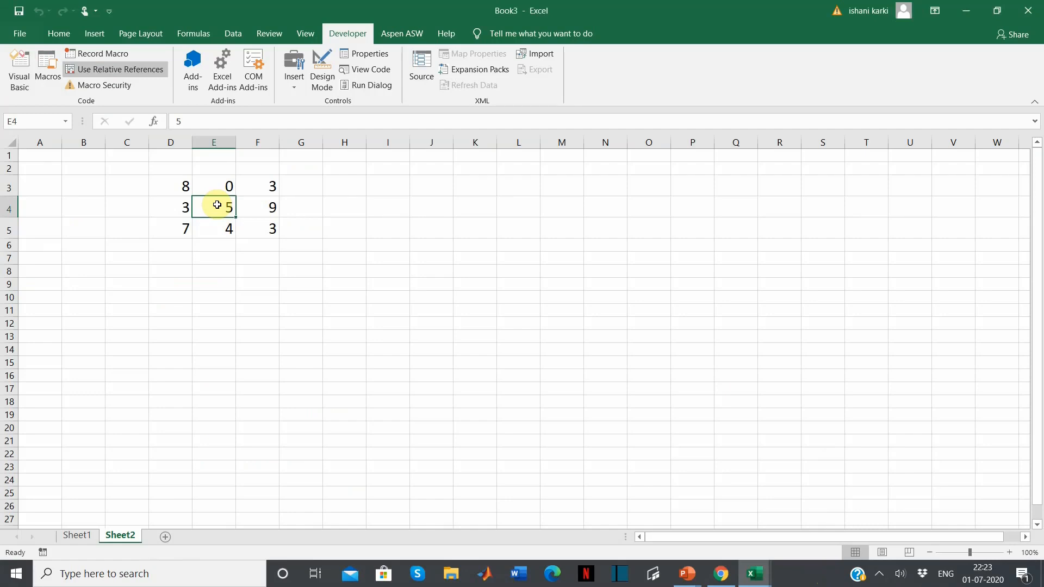
# - Examine the relative macro's code in the Visual Basic editor, especially its ActiveCell.Offset lines, and return to the worksheet
pyautogui.click(16, 59)
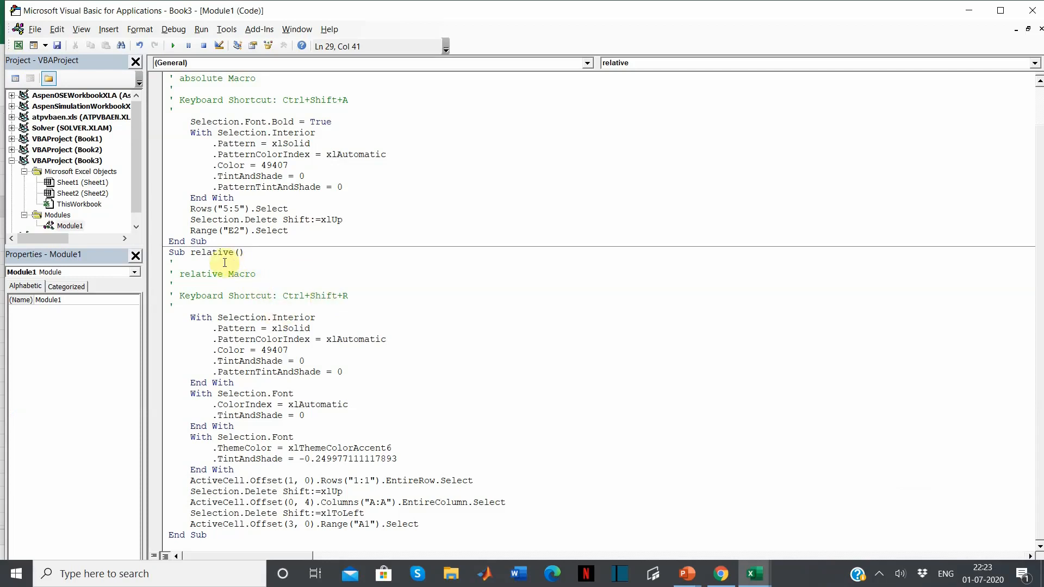
pyautogui.moveTo(193, 253); pyautogui.dragTo(244, 253)
pyautogui.moveTo(332, 296); pyautogui.dragTo(317, 464)
pyautogui.click(318, 464)
pyautogui.moveTo(186, 470); pyautogui.dragTo(291, 479)
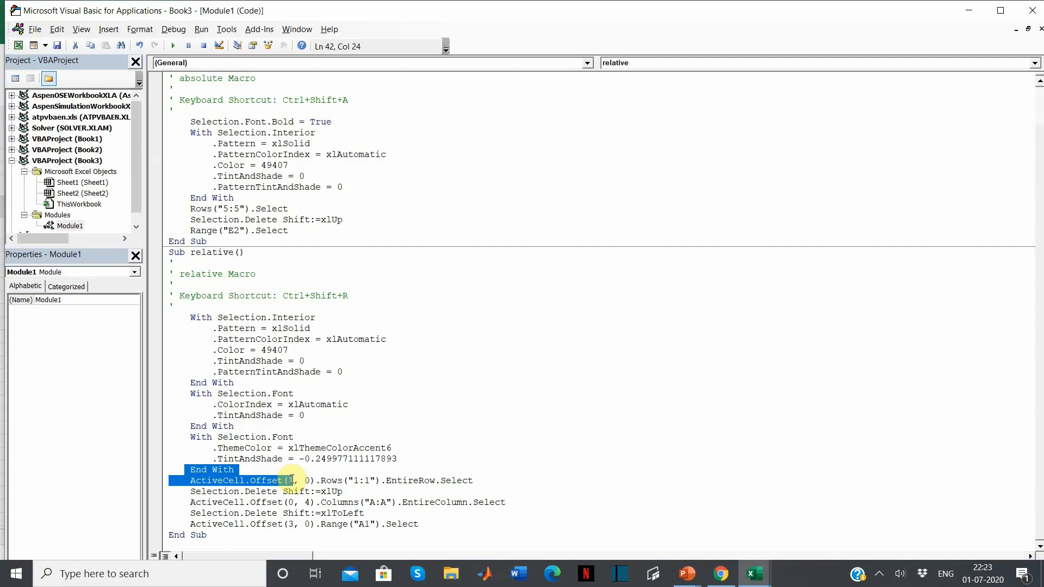
pyautogui.click(299, 492)
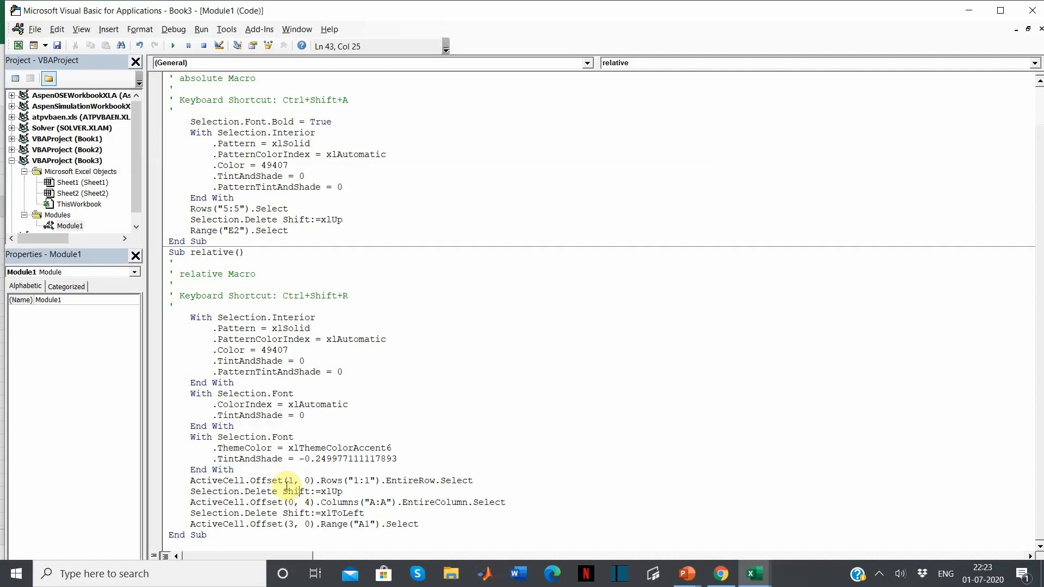
pyautogui.moveTo(283, 481); pyautogui.dragTo(316, 507)
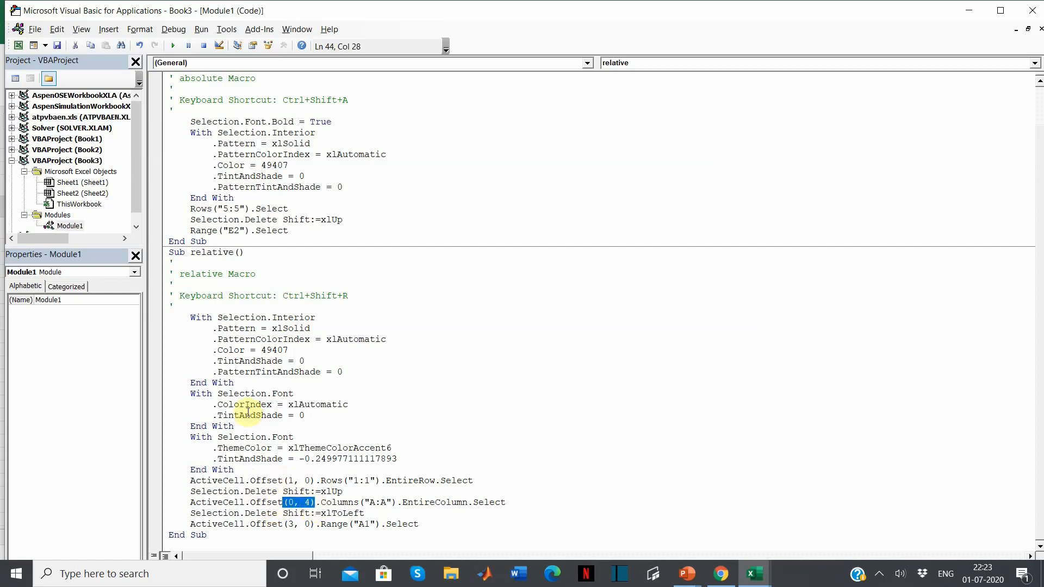
pyautogui.click(18, 45)
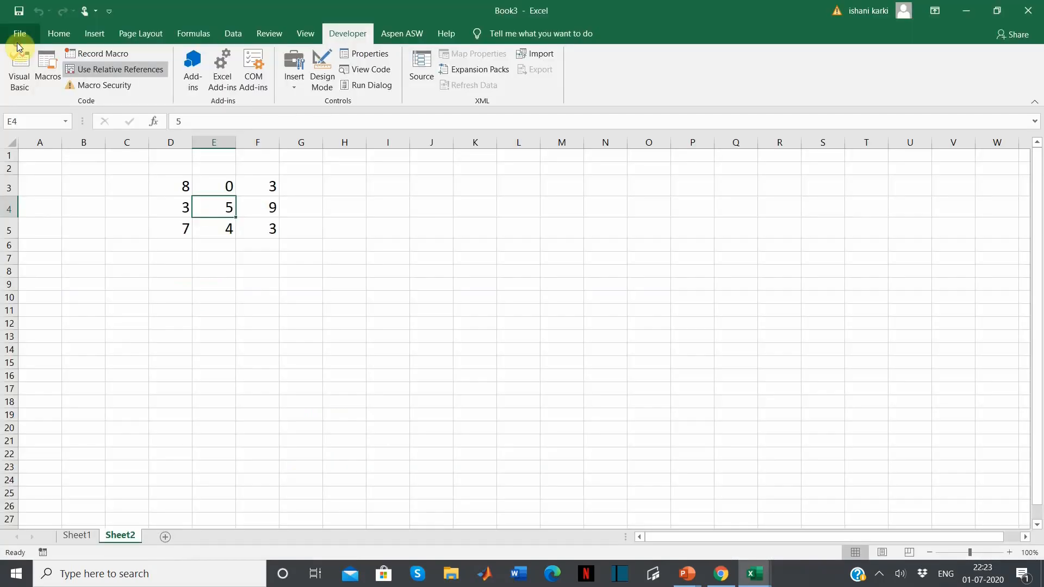